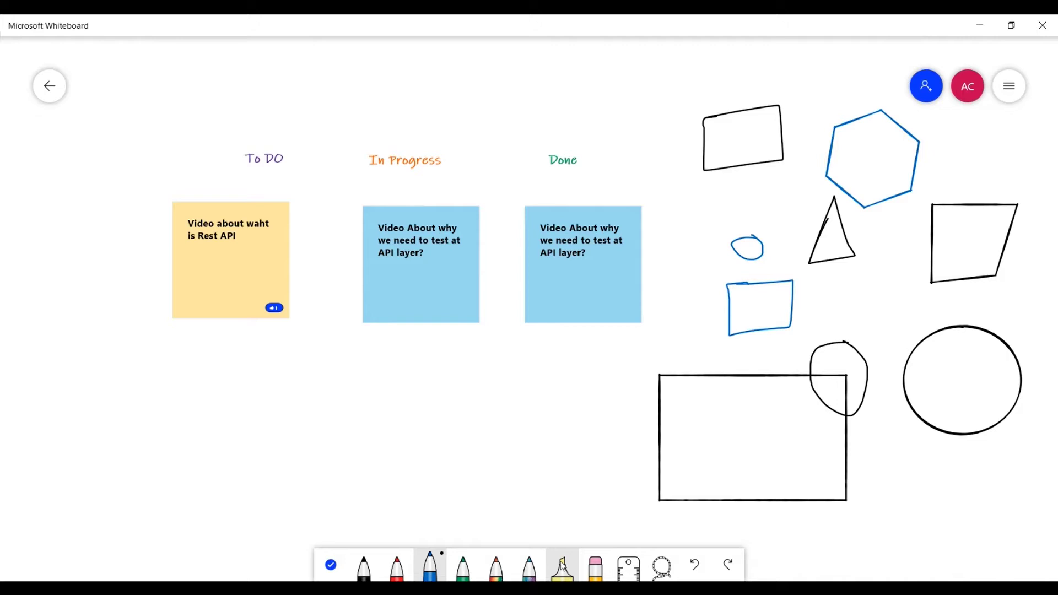
- Enable the Ink to shape option in the whiteboard settings
click(1009, 86)
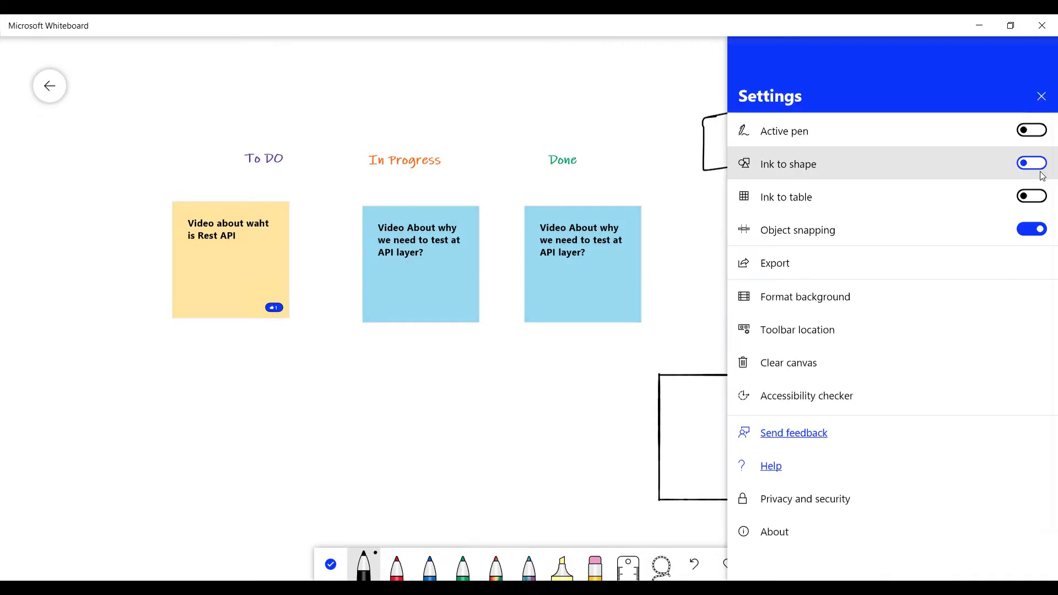
click(1032, 163)
click(1049, 109)
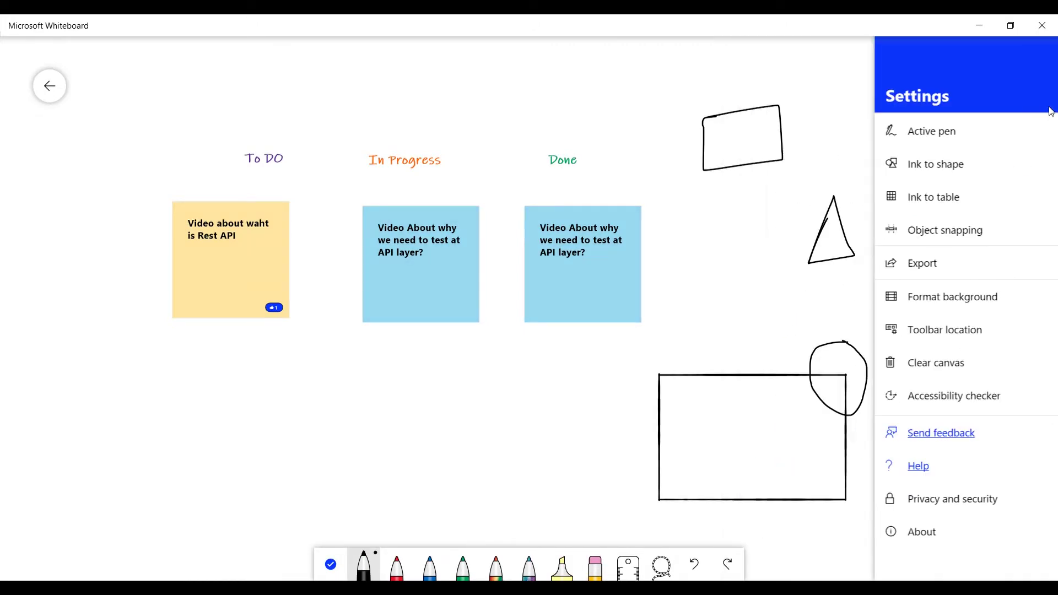
- Draw a rectangle, a small ellipse and a hexagon with the blue pen in the area beside the Done column
click(437, 563)
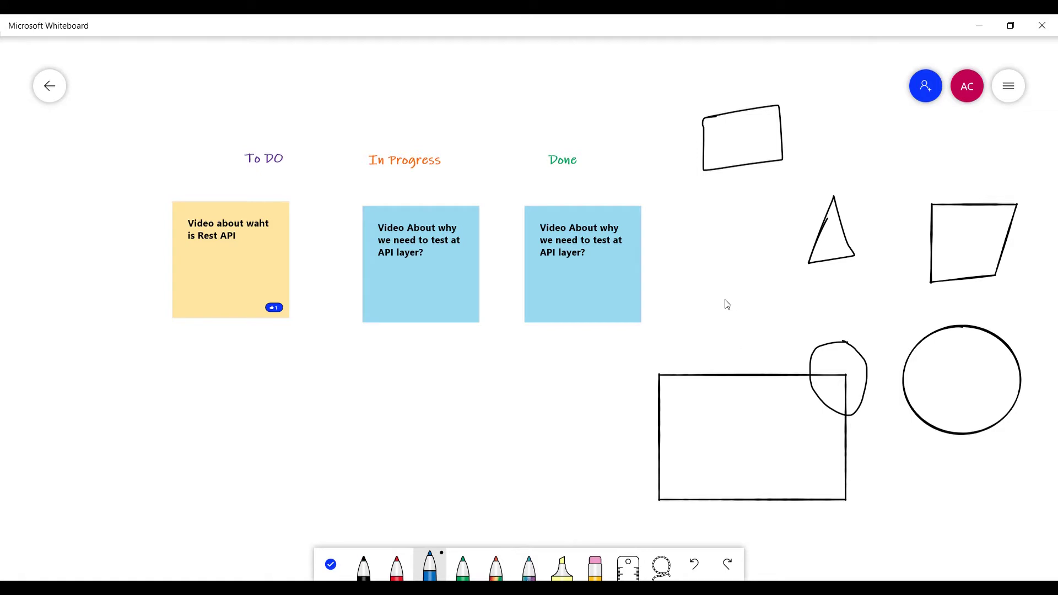
mouse_move(736, 284)
mouse_down()
mouse_move(794, 282)
mouse_move(729, 337)
mouse_move(727, 284)
mouse_move(749, 286)
mouse_up()
mouse_move(755, 238)
mouse_down()
mouse_move(745, 259)
mouse_move(753, 238)
mouse_up()
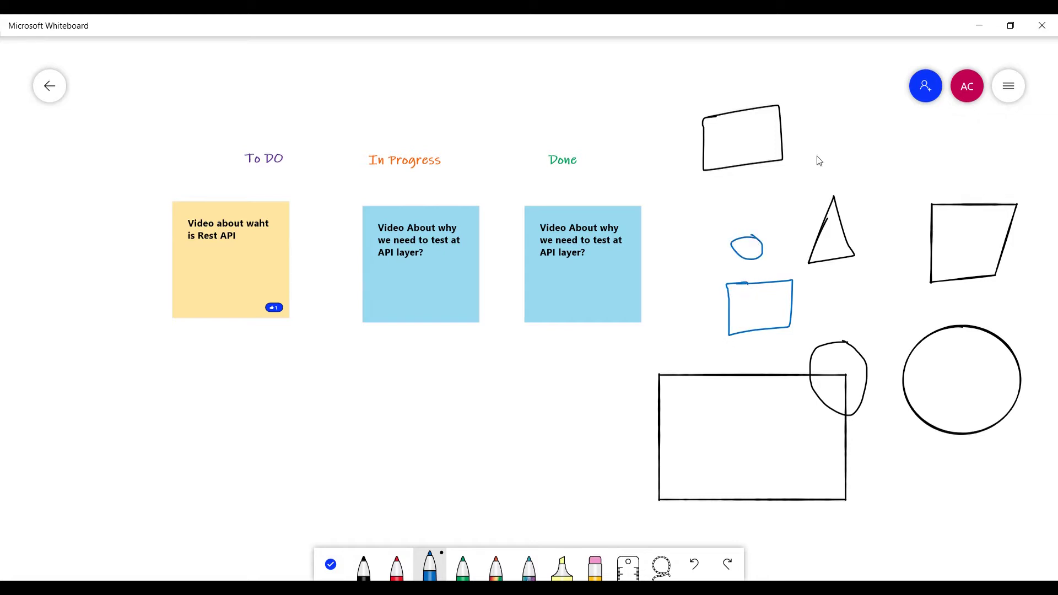
mouse_move(853, 123)
mouse_down()
mouse_move(897, 114)
mouse_move(918, 143)
mouse_move(904, 183)
mouse_move(848, 213)
mouse_move(822, 189)
mouse_move(855, 124)
mouse_up()
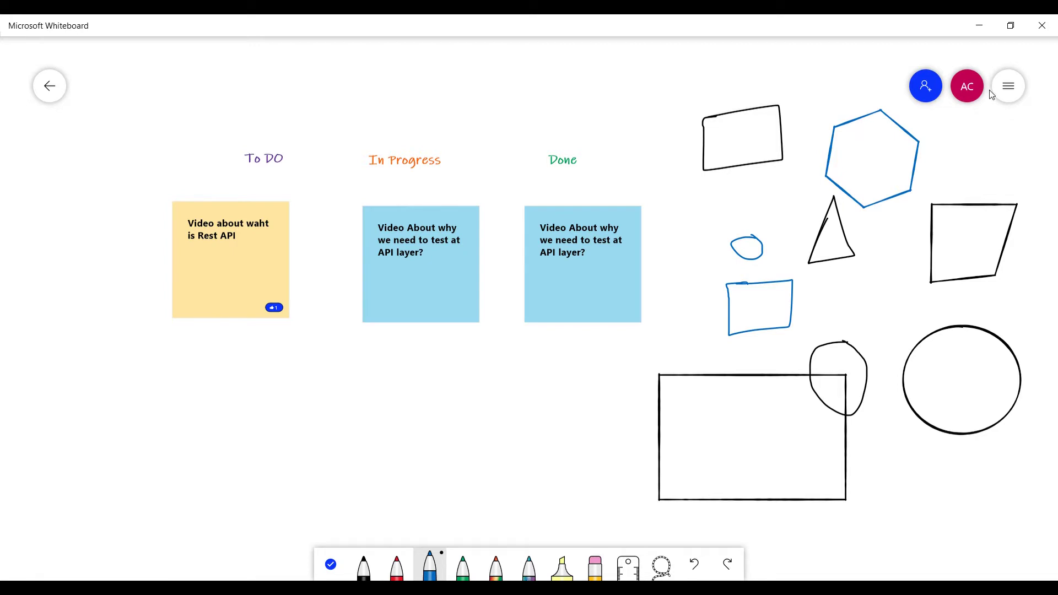
- Highlight the text on the Done sticky note in yellow and erase parts of the shapes drawn beside it
click(562, 566)
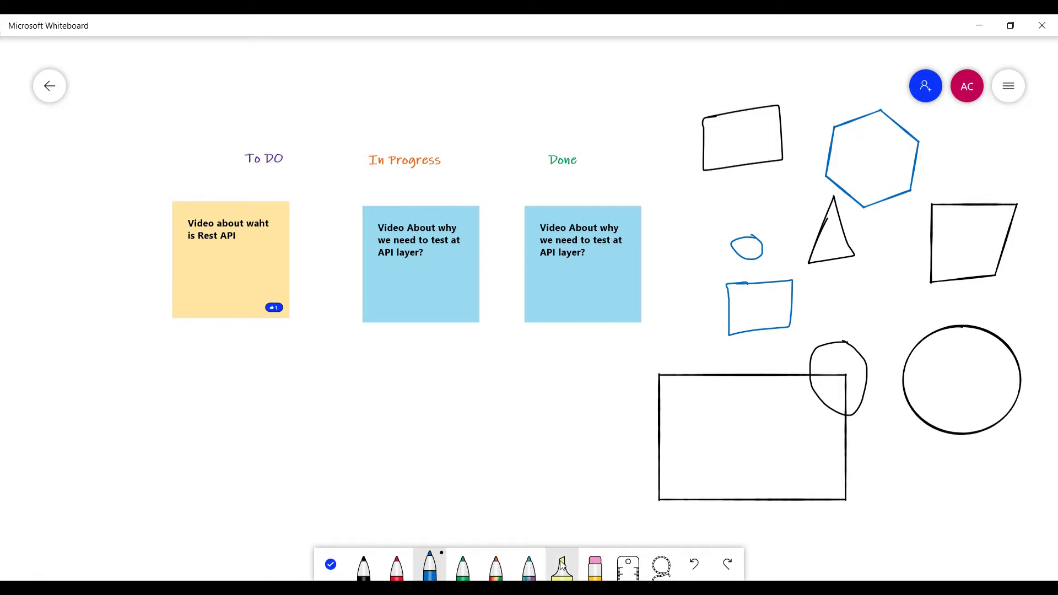
mouse_move(605, 240)
mouse_down()
mouse_move(563, 249)
mouse_move(598, 242)
mouse_move(572, 247)
mouse_up()
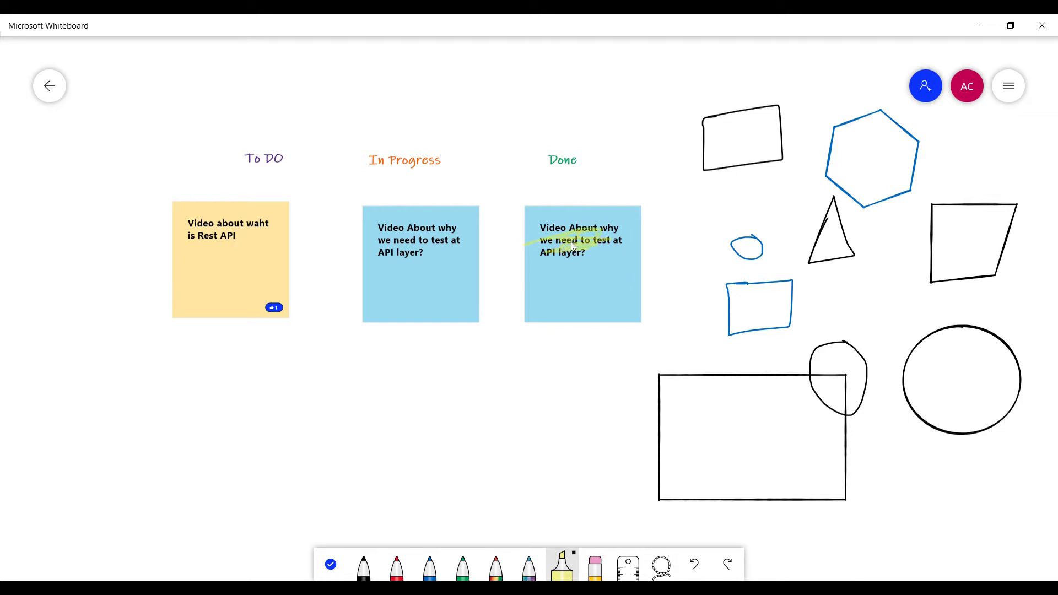
click(595, 566)
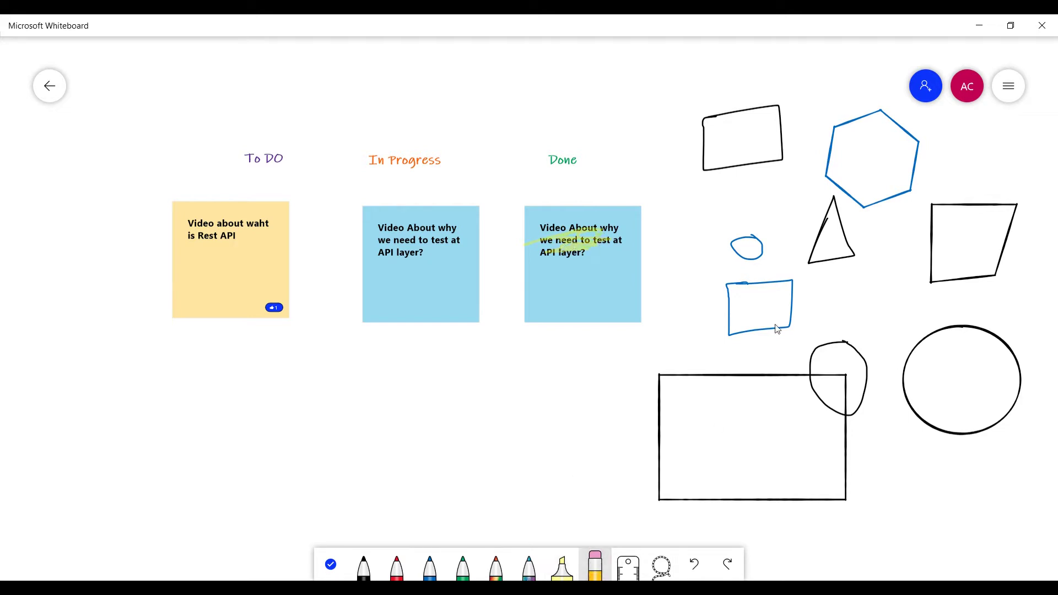
mouse_move(765, 317)
mouse_down()
mouse_move(751, 282)
mouse_move(818, 224)
mouse_move(751, 137)
mouse_move(722, 119)
mouse_move(770, 117)
mouse_move(779, 104)
mouse_move(730, 162)
mouse_move(708, 165)
mouse_move(772, 163)
mouse_up()
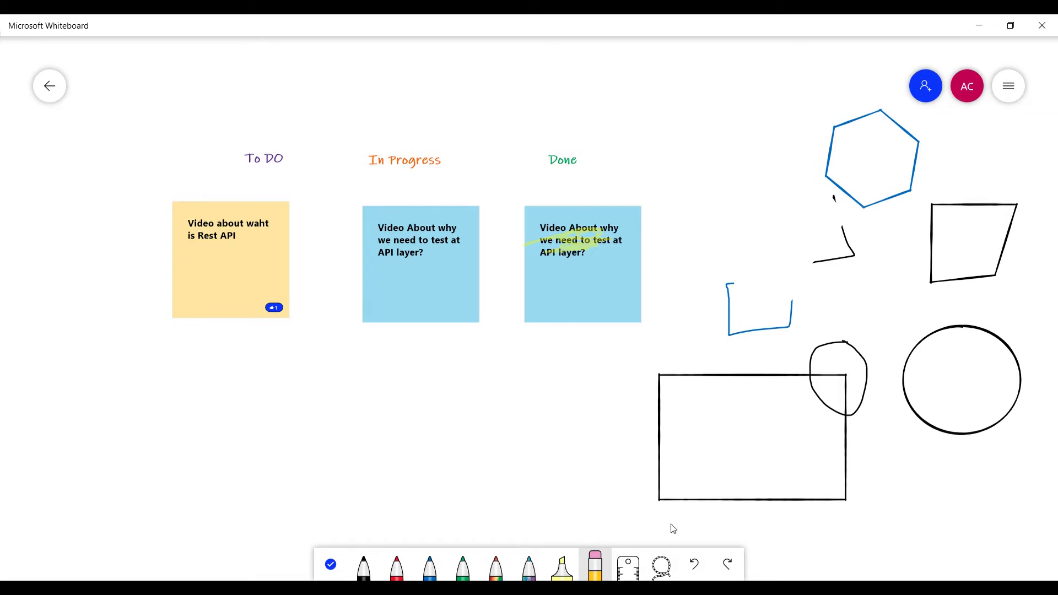
- Undo the erasing, the highlighting and all the drawn shapes beside the three task columns
click(698, 578)
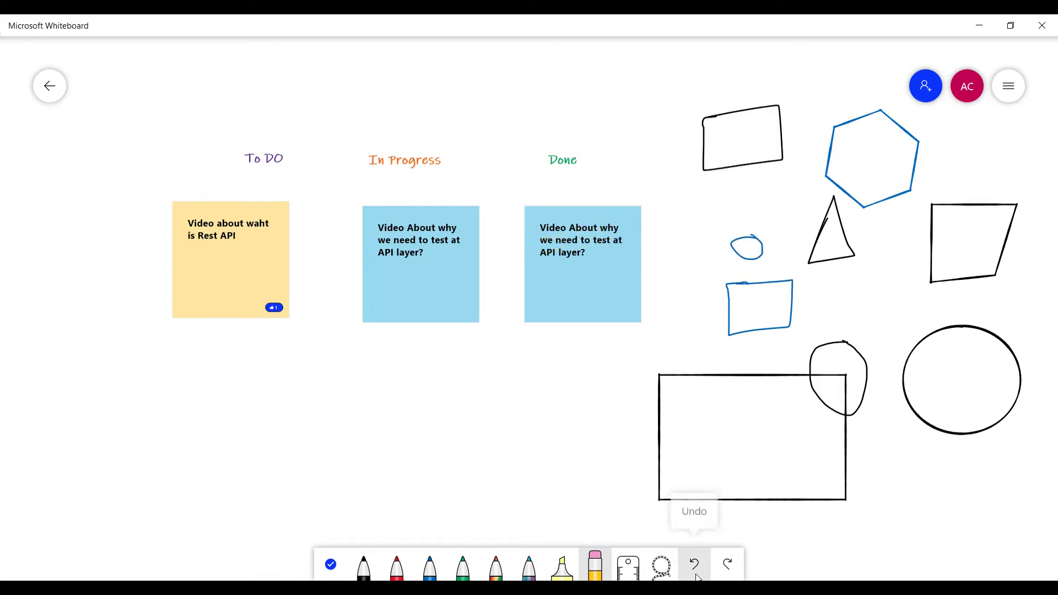
click(697, 577)
click(697, 578)
click(697, 578)
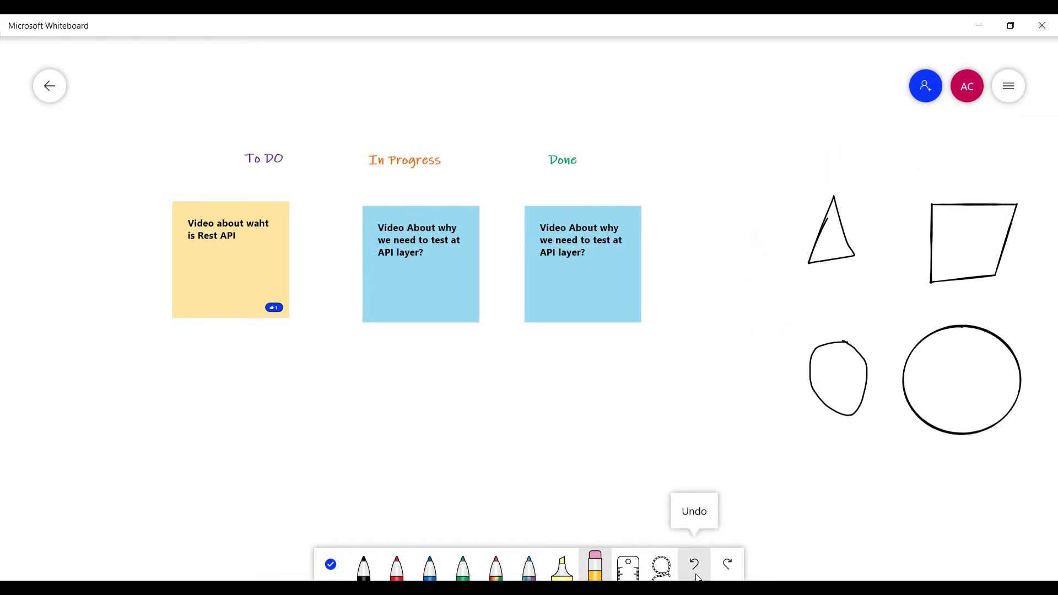
click(697, 578)
click(697, 578)
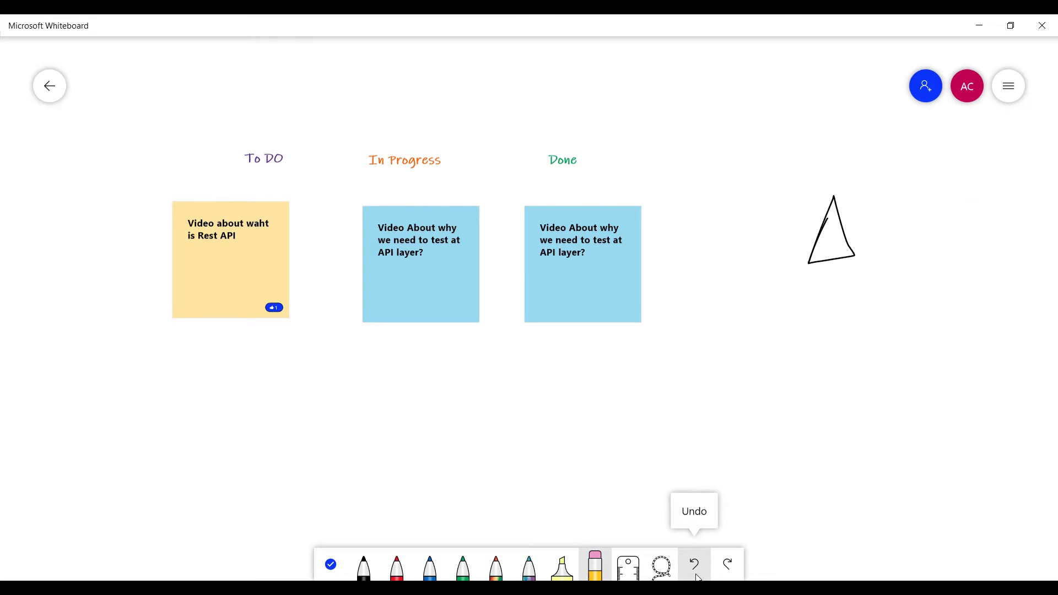
click(697, 577)
click(697, 578)
click(698, 578)
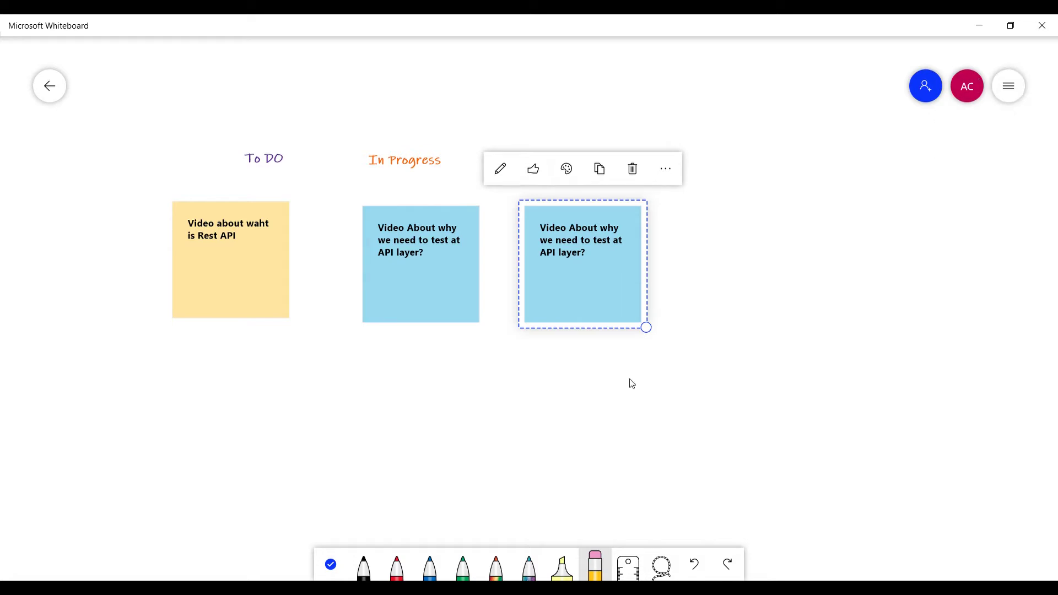
- Show the ruler on the canvas and rotate it to 90 degrees
click(627, 564)
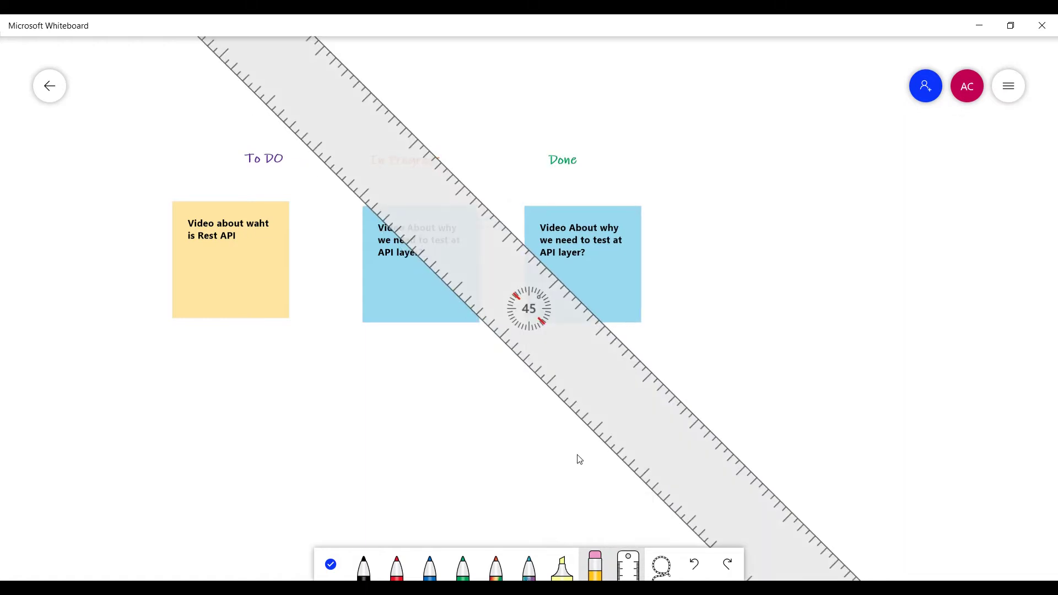
scroll(616, 389, up, 20)
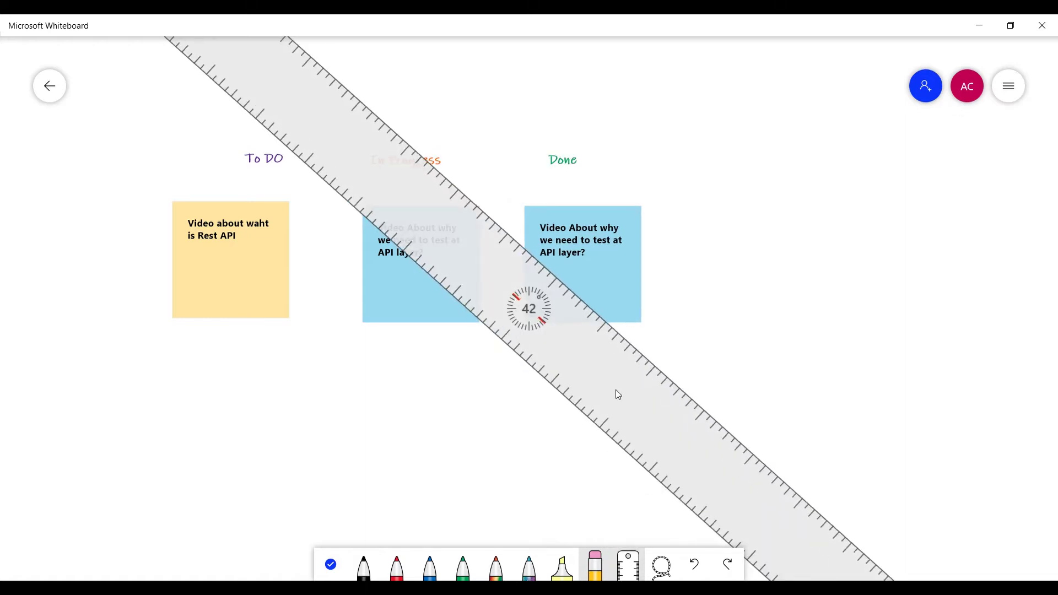
scroll(616, 392, up, 5)
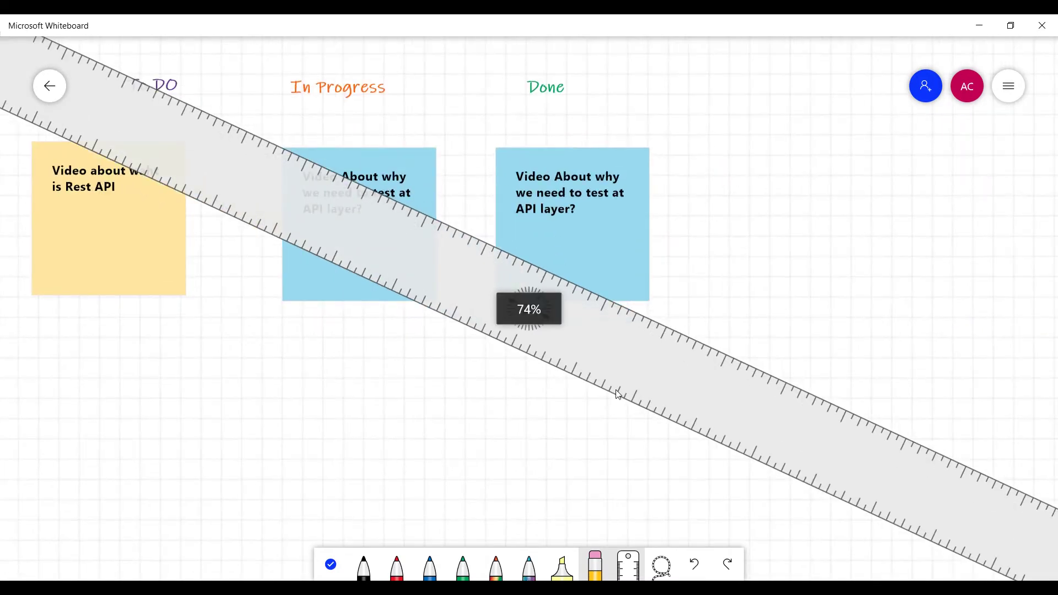
scroll(617, 392, down, 5)
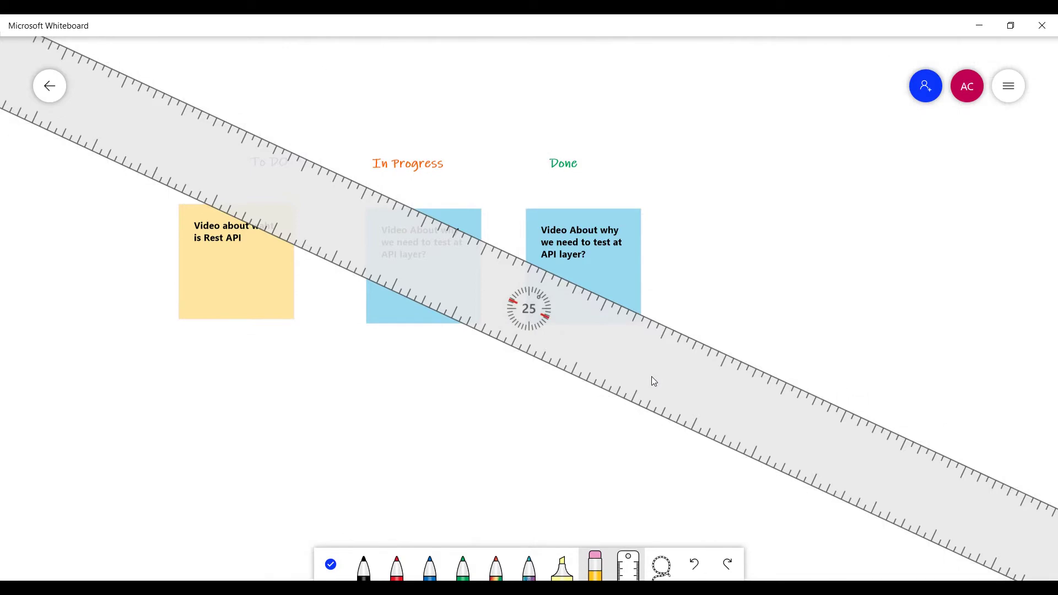
scroll(653, 381, up, 11)
scroll(653, 381, up, 6)
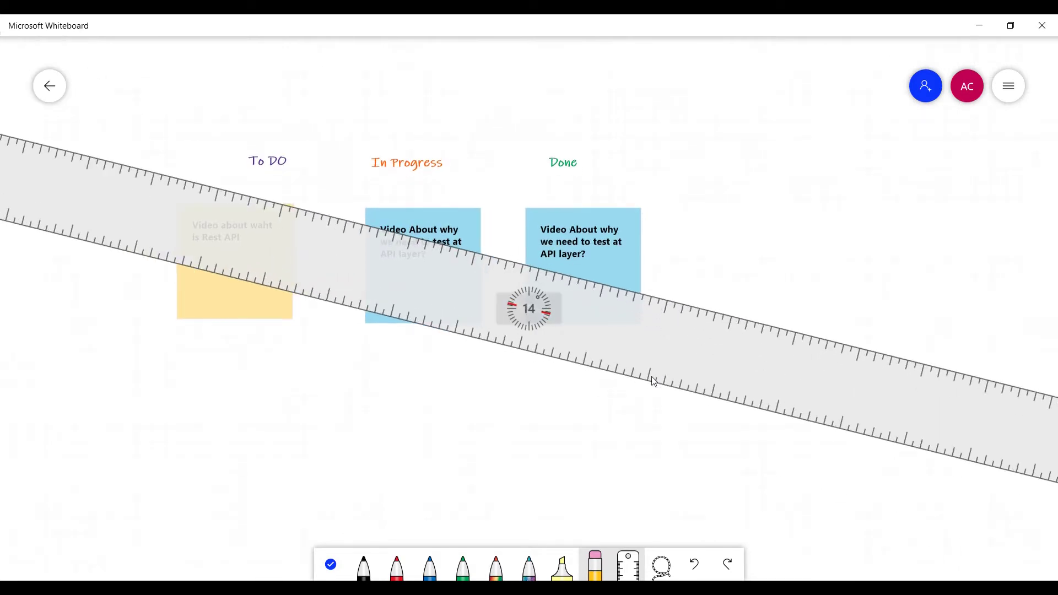
scroll(653, 380, down, 6)
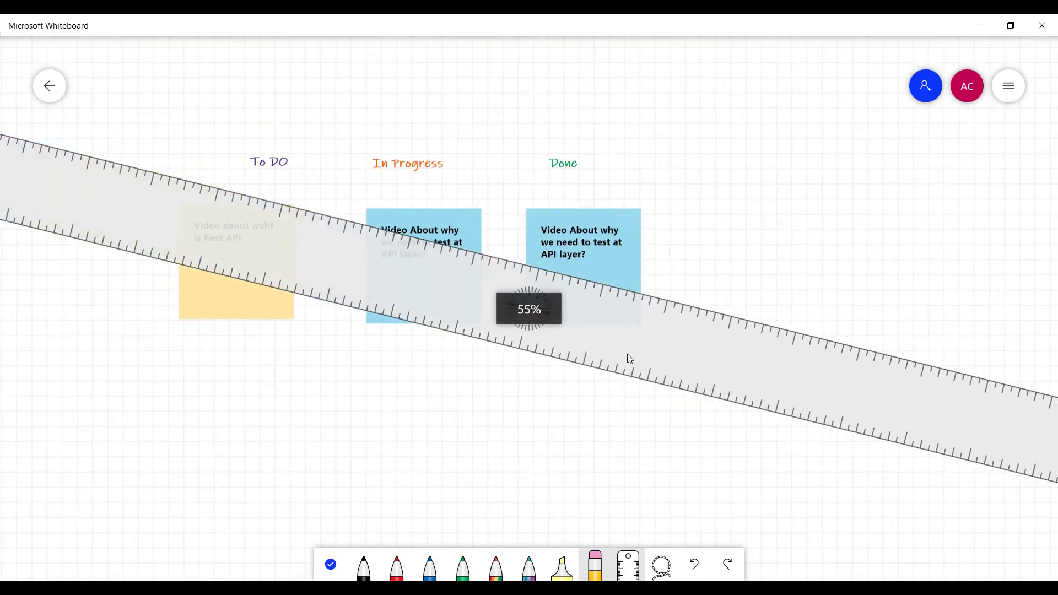
scroll(633, 352, down, 17)
scroll(633, 353, down, 11)
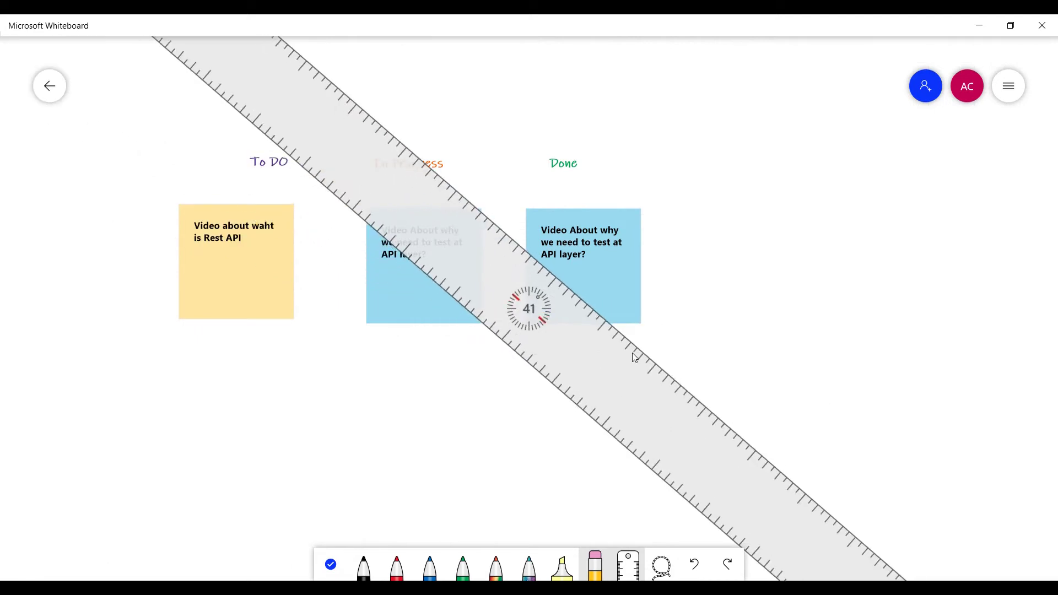
scroll(604, 356, down, 7)
scroll(604, 356, down, 7)
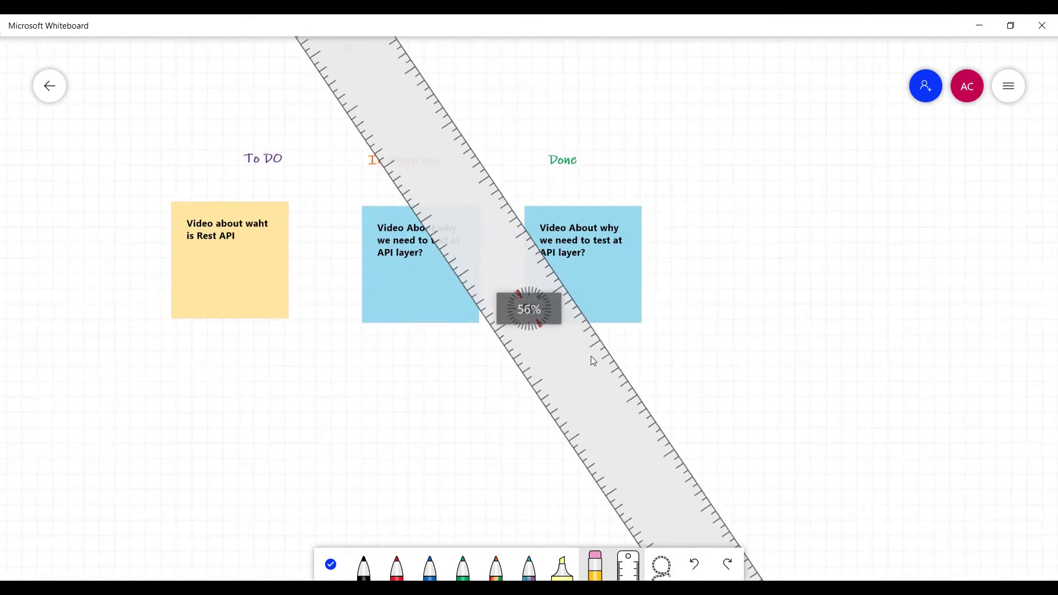
scroll(583, 356, up, 3)
scroll(583, 356, down, 10)
scroll(583, 356, up, 4)
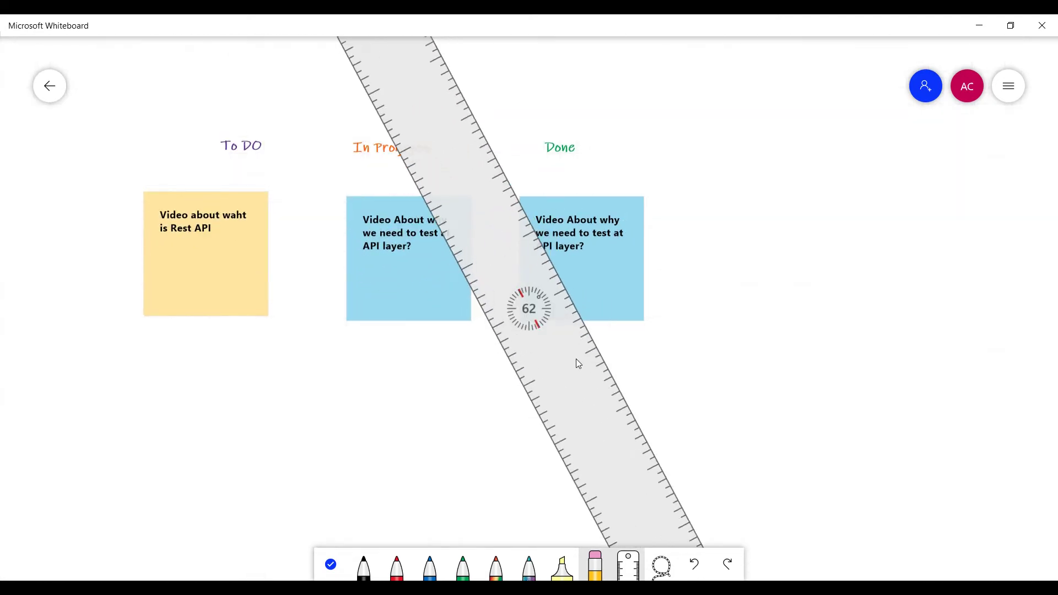
scroll(550, 364, down, 9)
scroll(551, 368, down, 18)
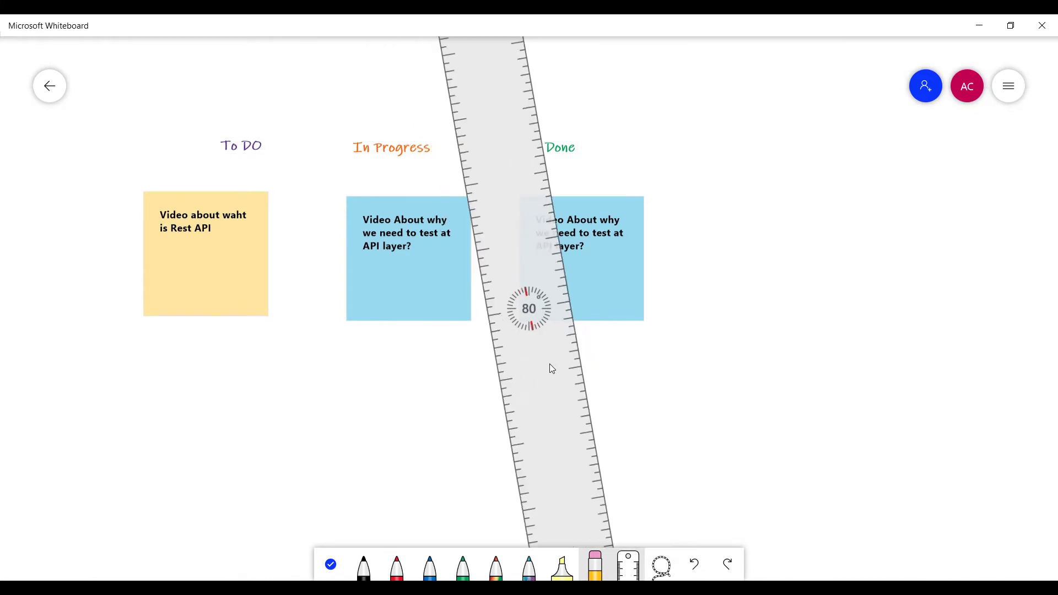
scroll(552, 368, down, 1)
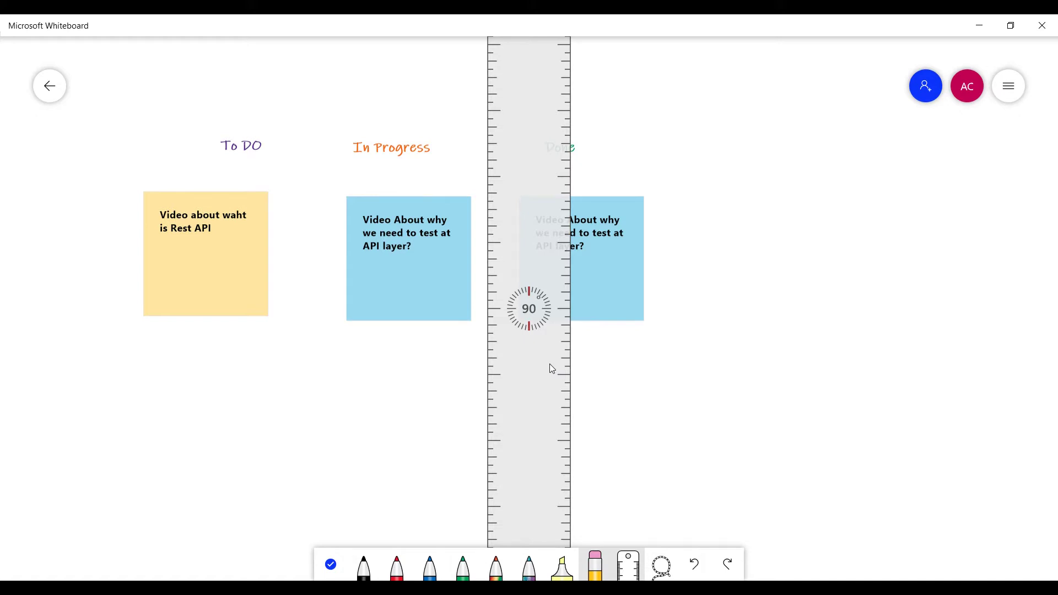
- Draw vertical rainbow divider lines along the ruler between In Progress and Done and between To DO and In Progress, and finish inking
click(496, 566)
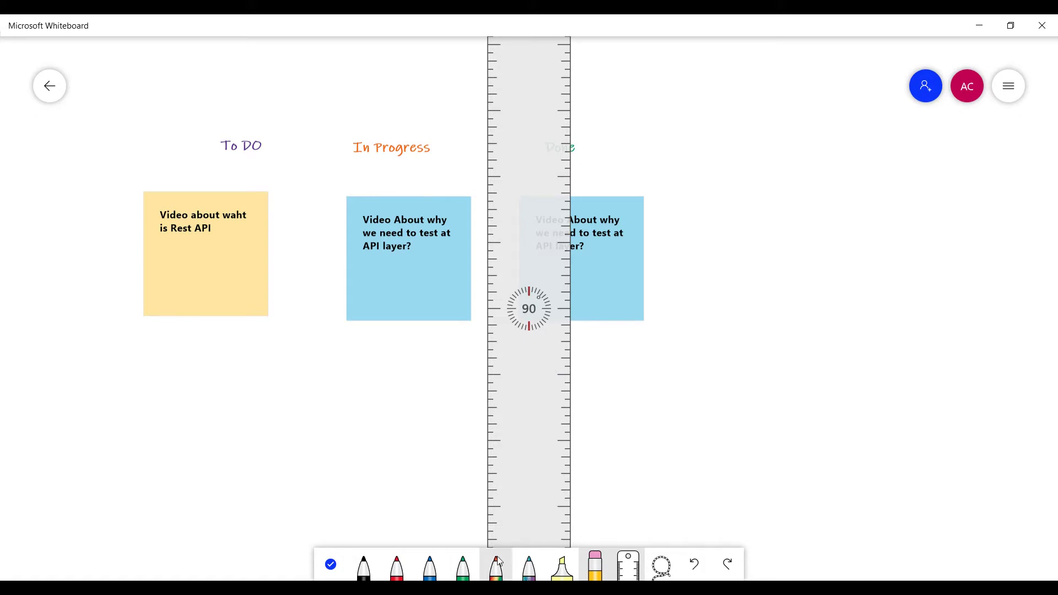
drag(485, 66, 503, 510)
drag(524, 420, 253, 422)
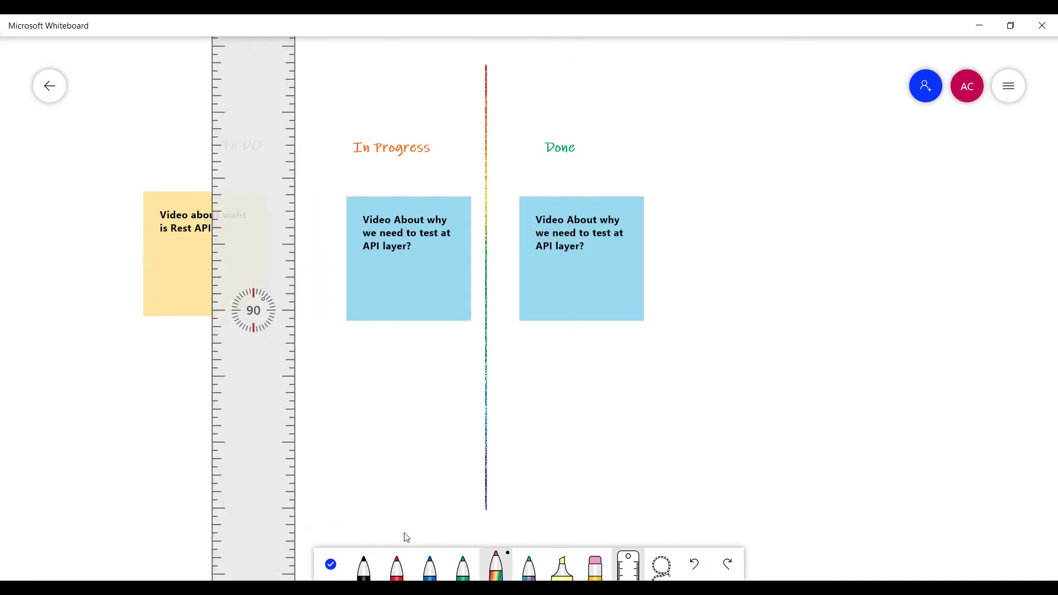
click(496, 573)
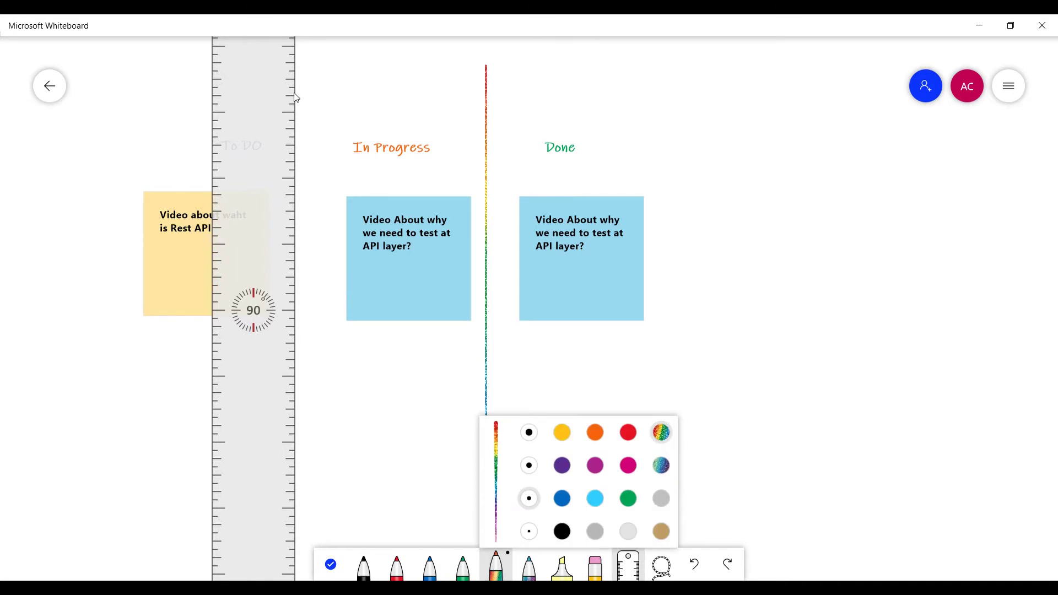
drag(293, 95, 260, 527)
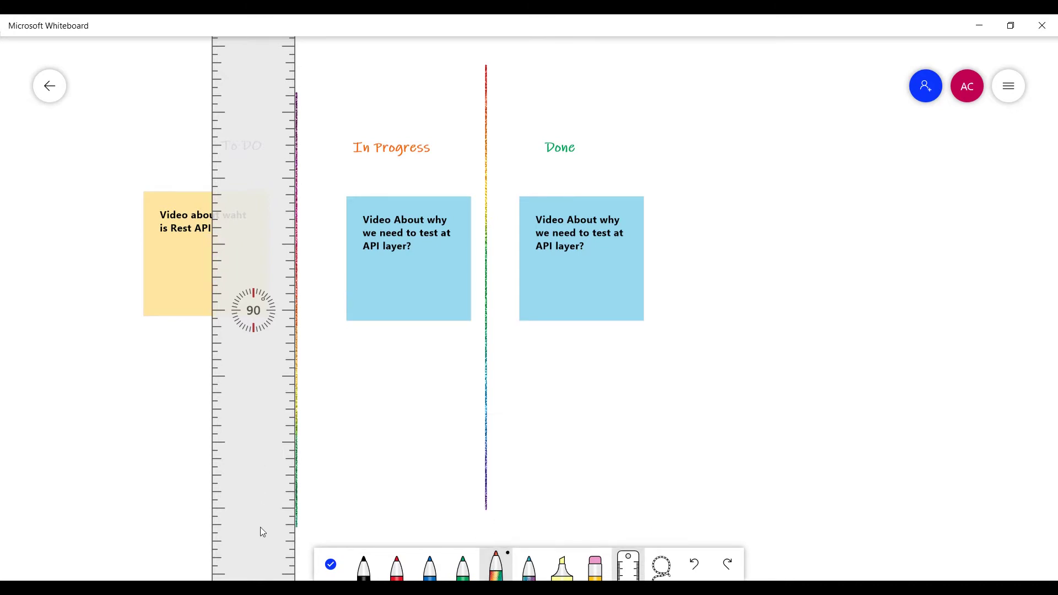
drag(253, 444, 792, 422)
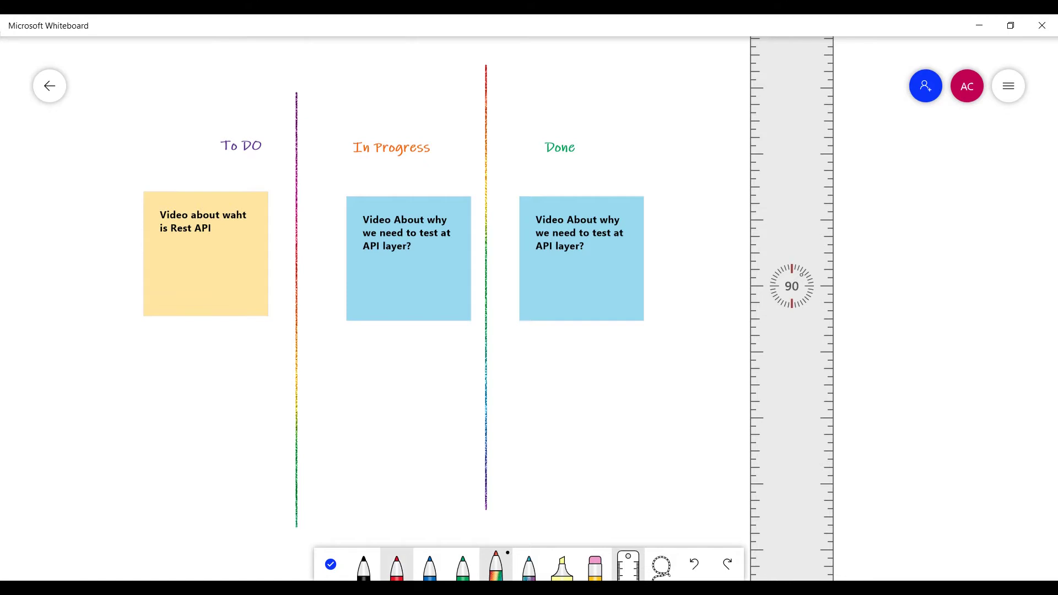
click(331, 565)
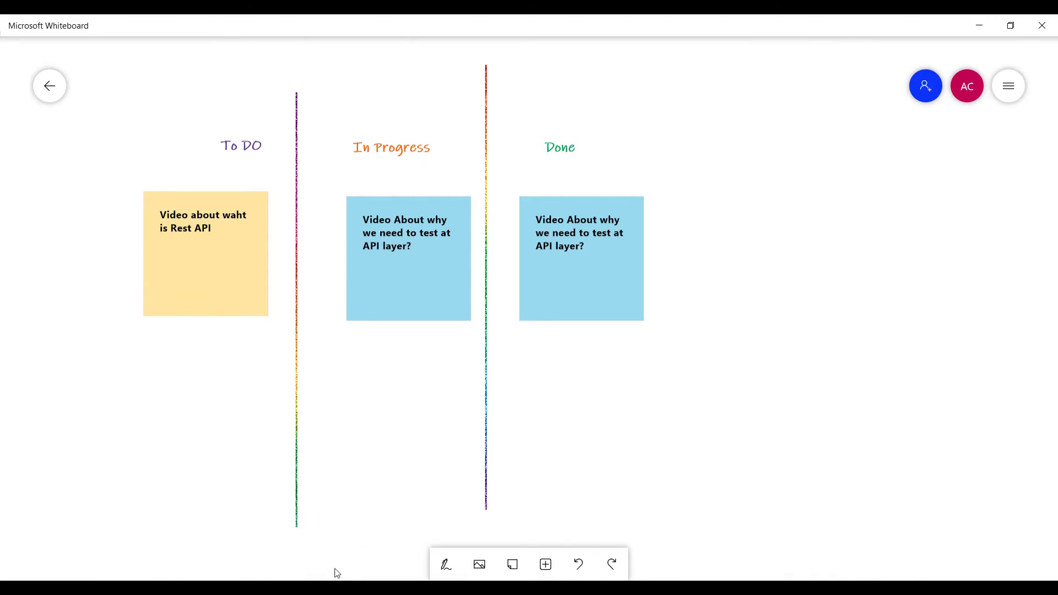
- Look at the background color and grid options in the whiteboard settings
click(1017, 94)
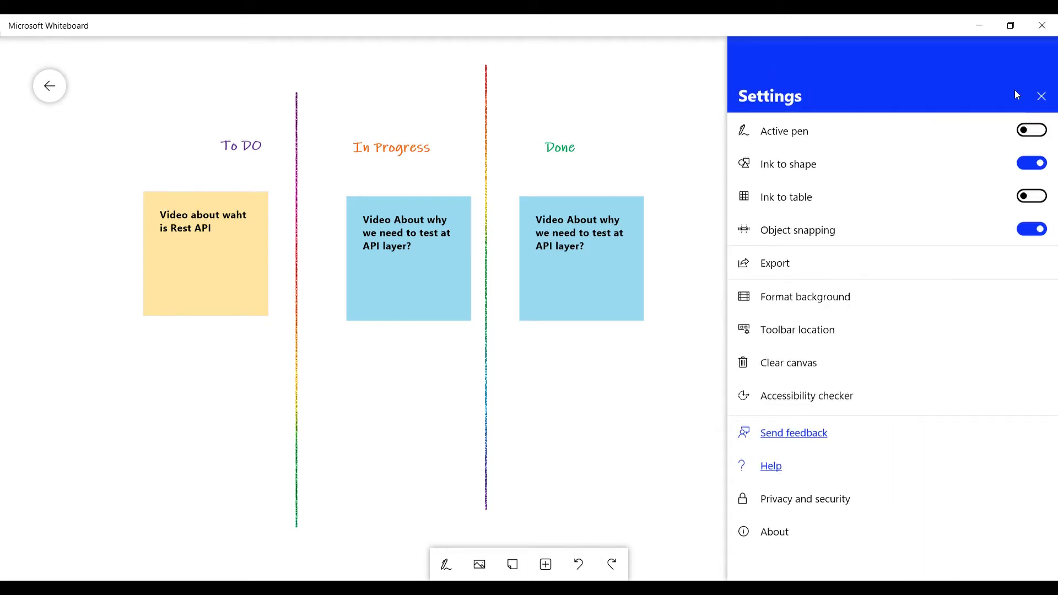
click(926, 296)
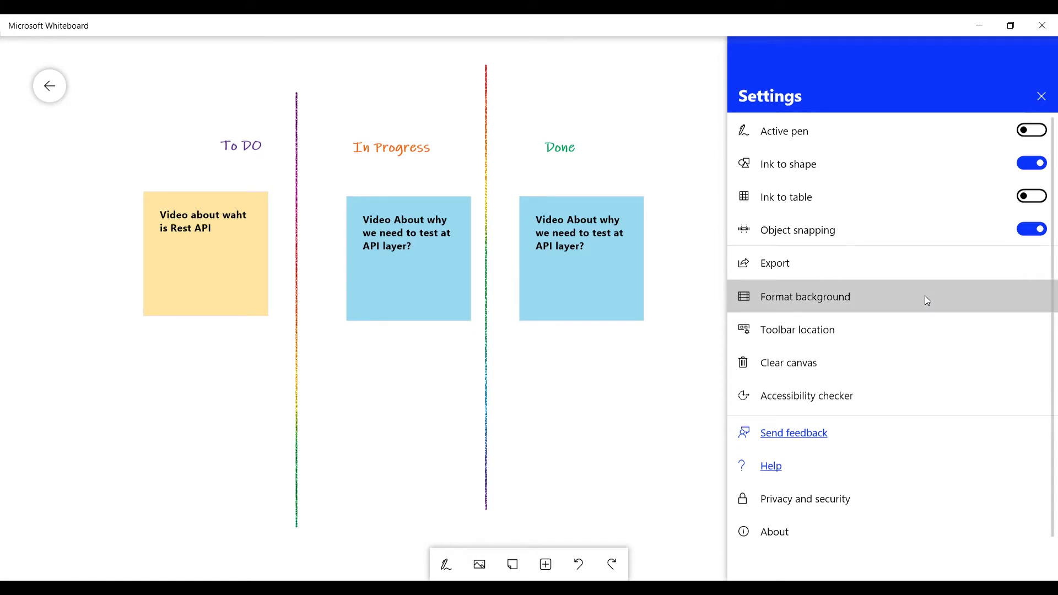
click(924, 295)
click(732, 92)
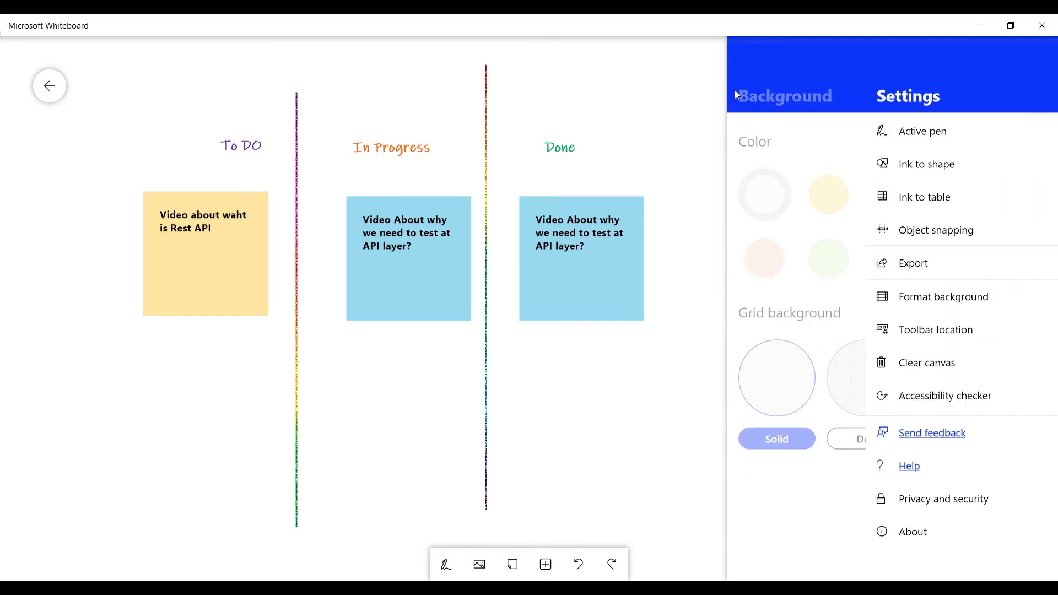
- Turn the Active pen option on and back off in the settings
click(1043, 133)
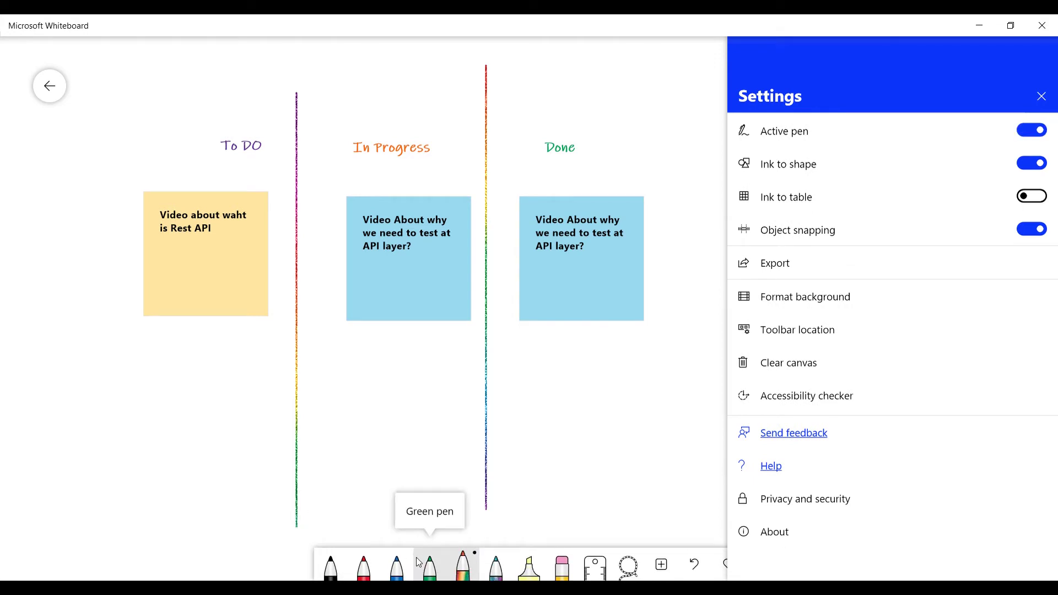
click(1035, 131)
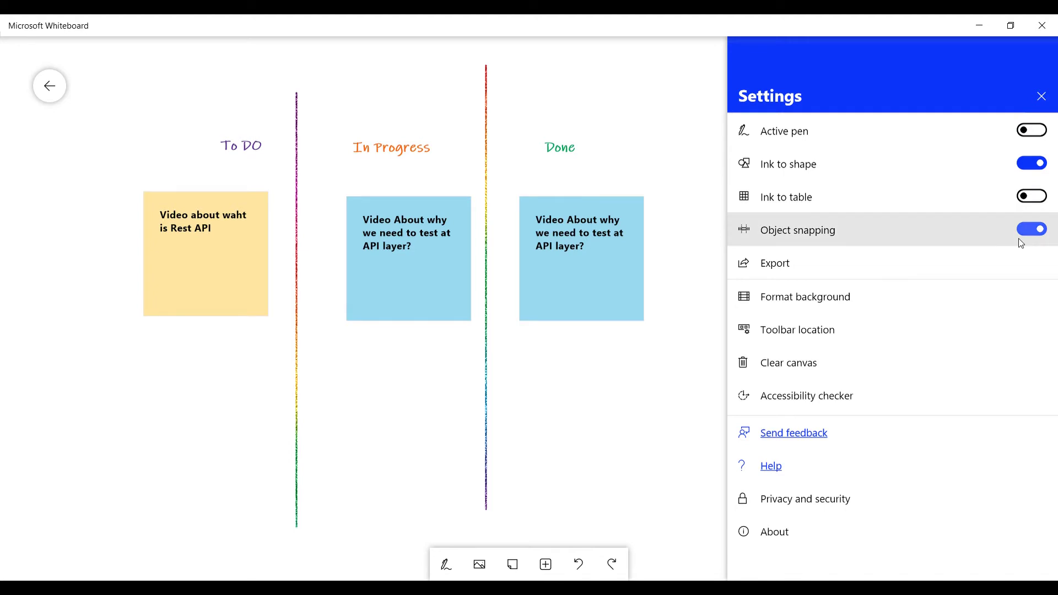
- Try light blue and light purple as the whiteboard background colors, and set the background to medium gray
click(877, 300)
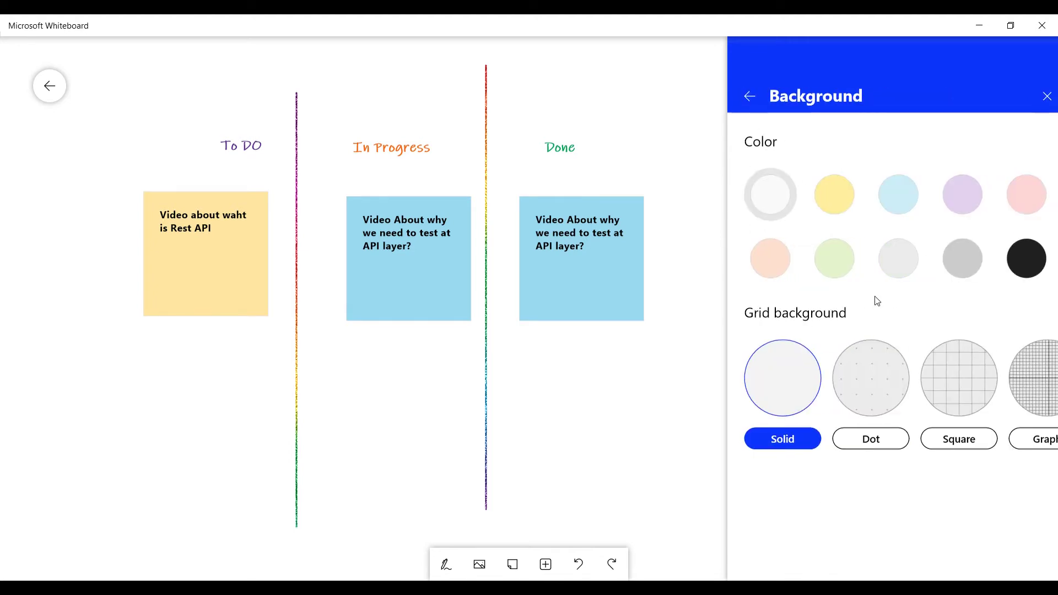
click(879, 200)
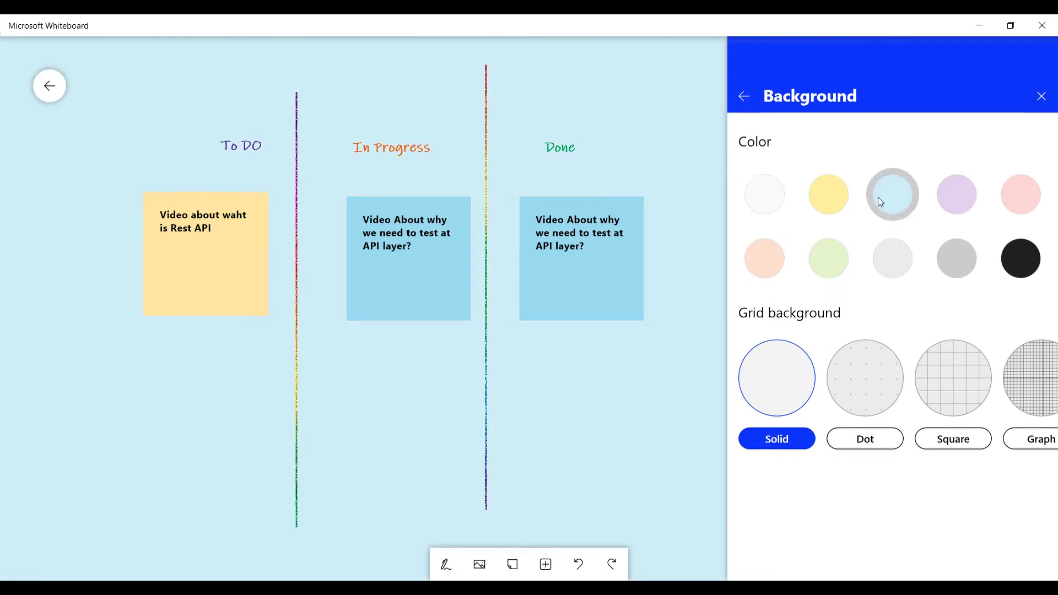
click(942, 201)
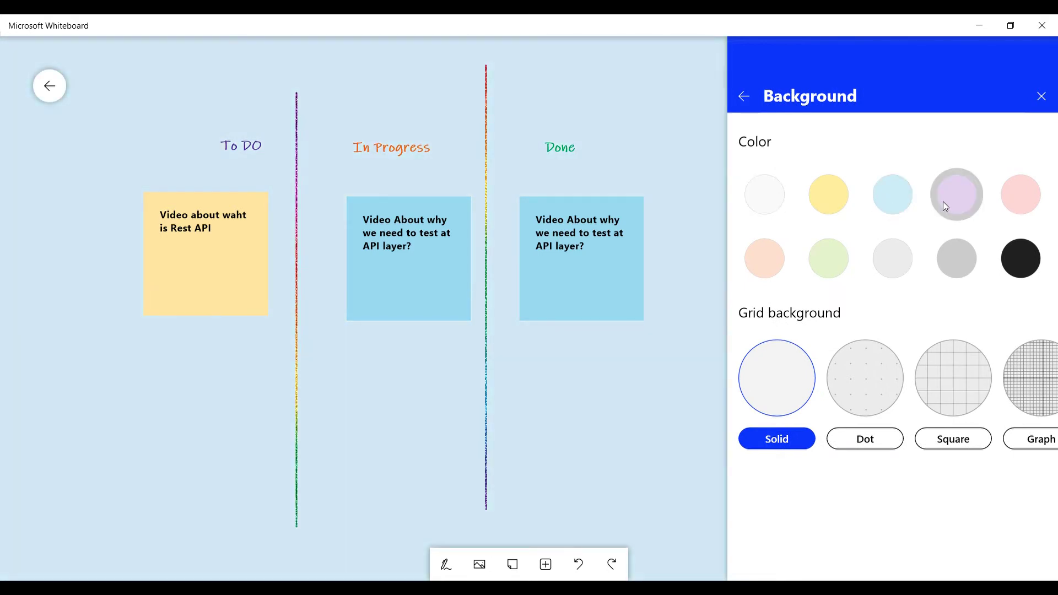
click(971, 257)
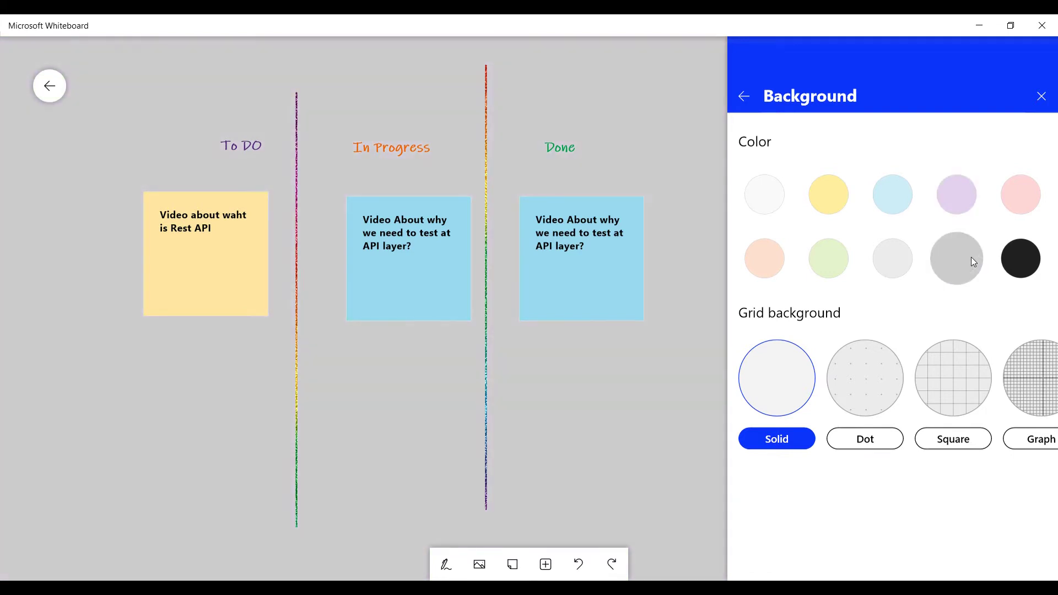
- Try the Dot, Square and Hybrid grid backgrounds, and set the whiteboard's grid to Graph
click(882, 377)
click(957, 384)
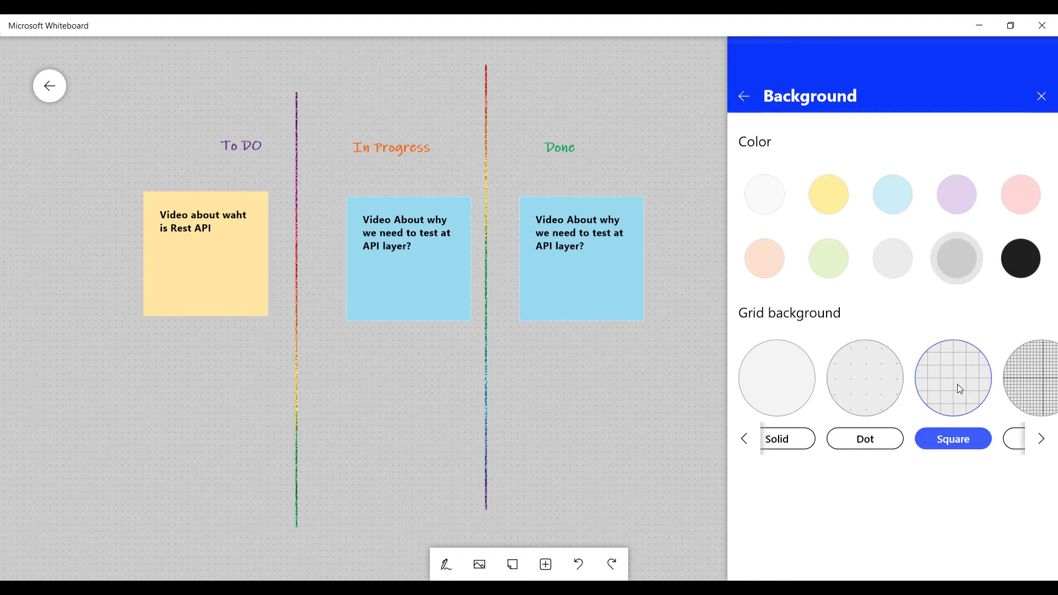
click(1041, 438)
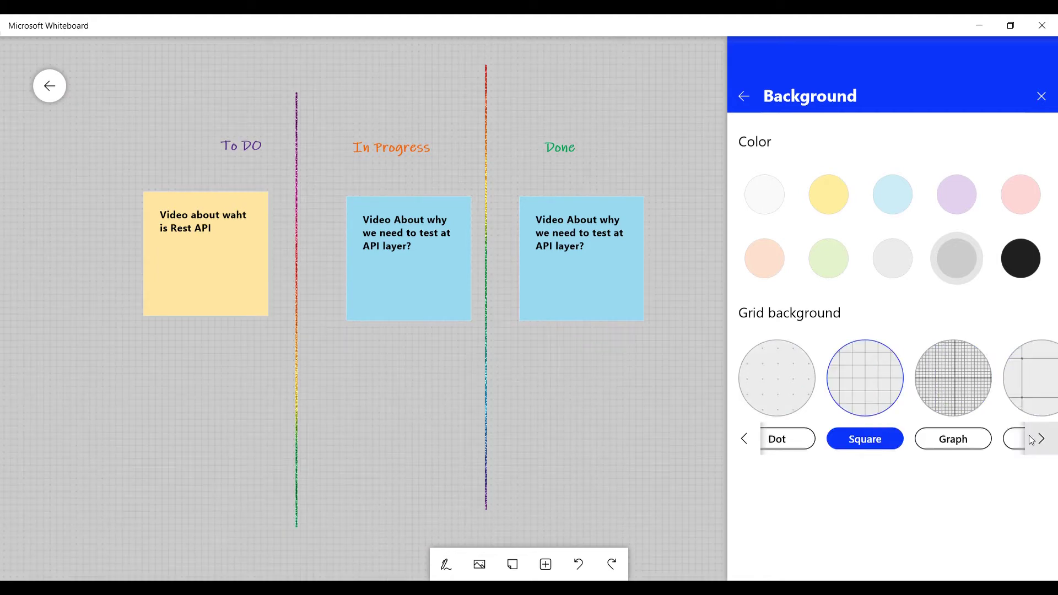
click(1022, 401)
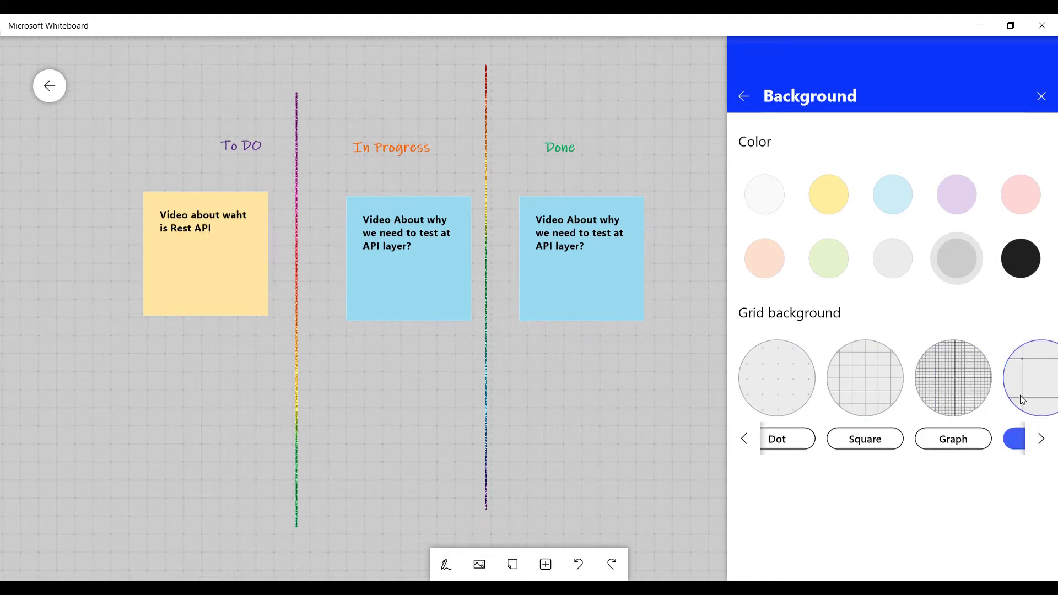
click(973, 381)
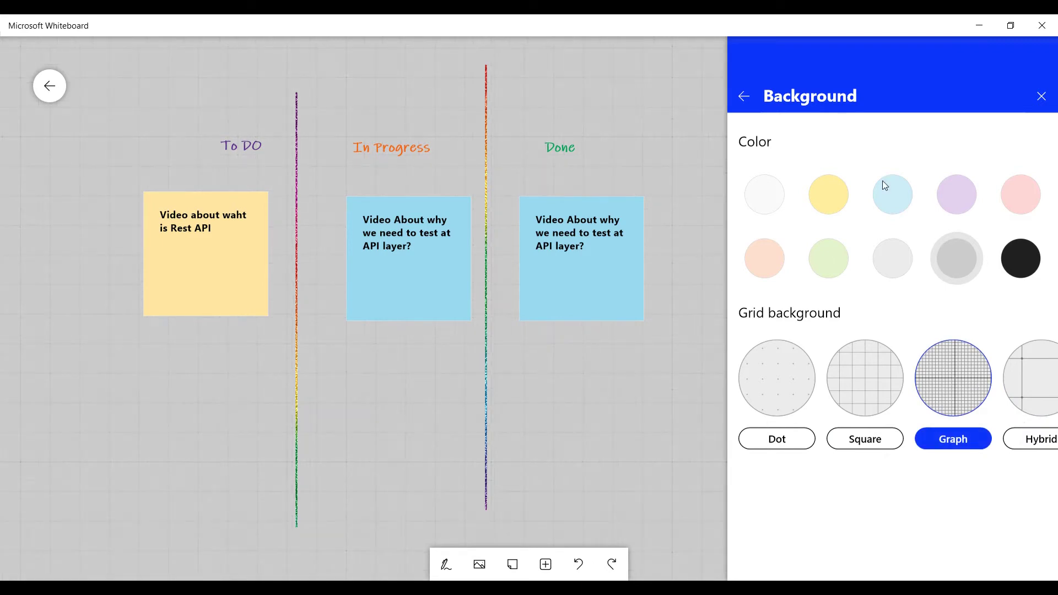
click(744, 96)
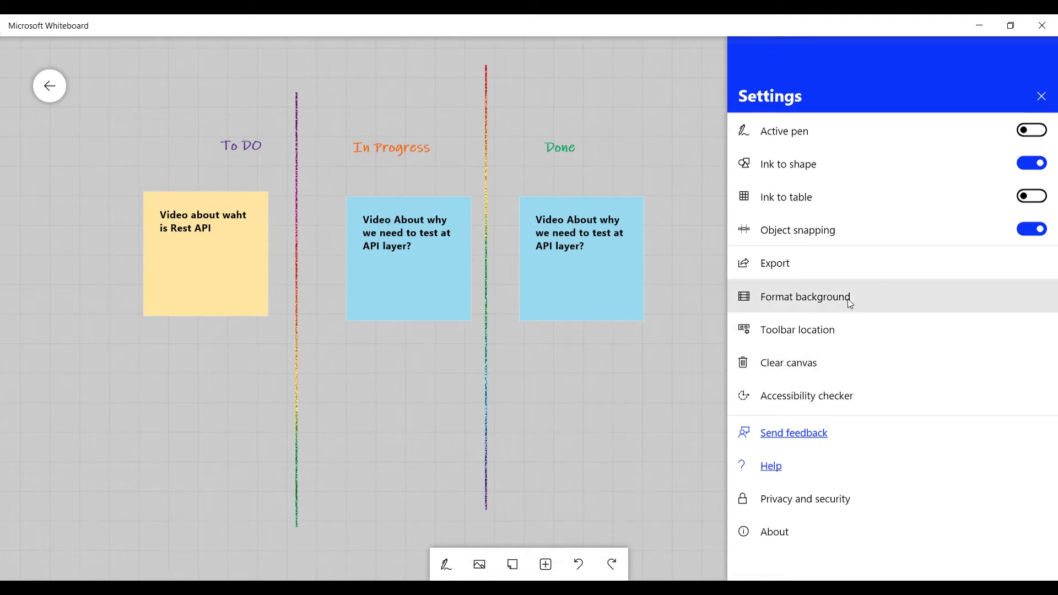
- Set the toolbar location to Left and back to Bottom, and look at the available export formats
click(825, 338)
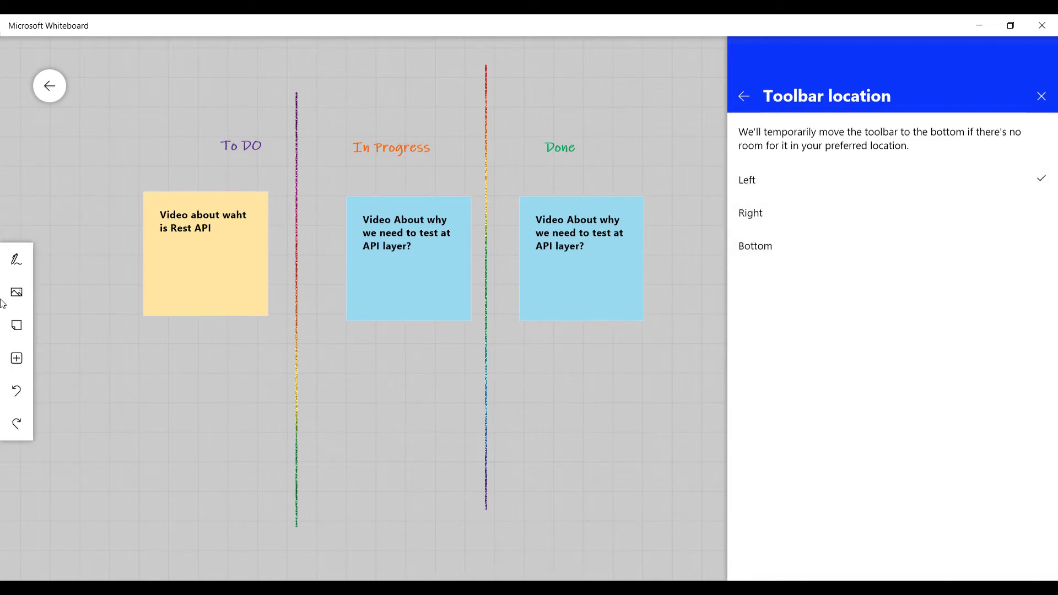
click(761, 237)
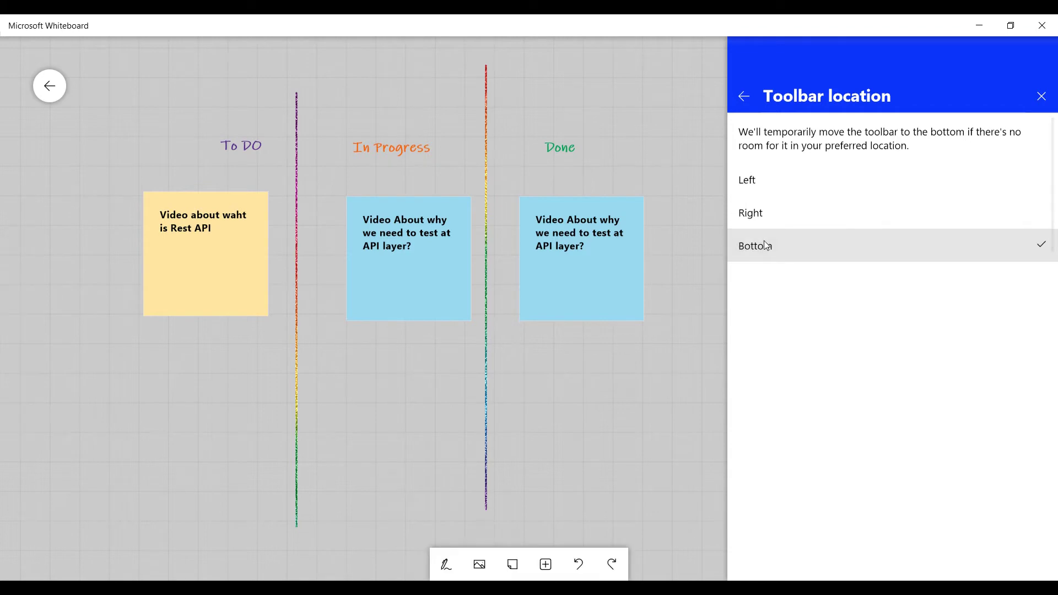
click(741, 95)
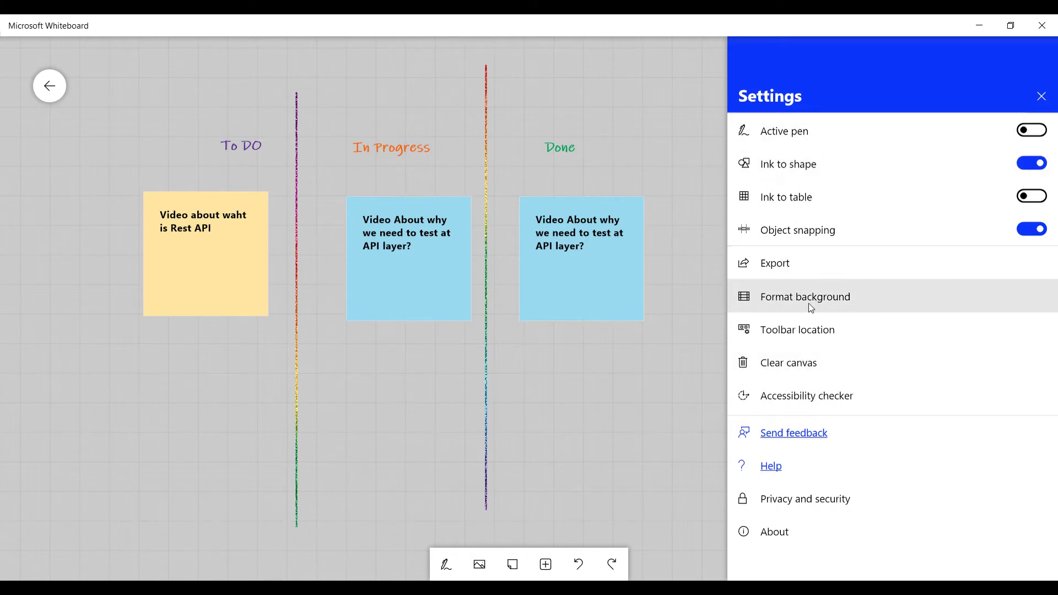
click(785, 263)
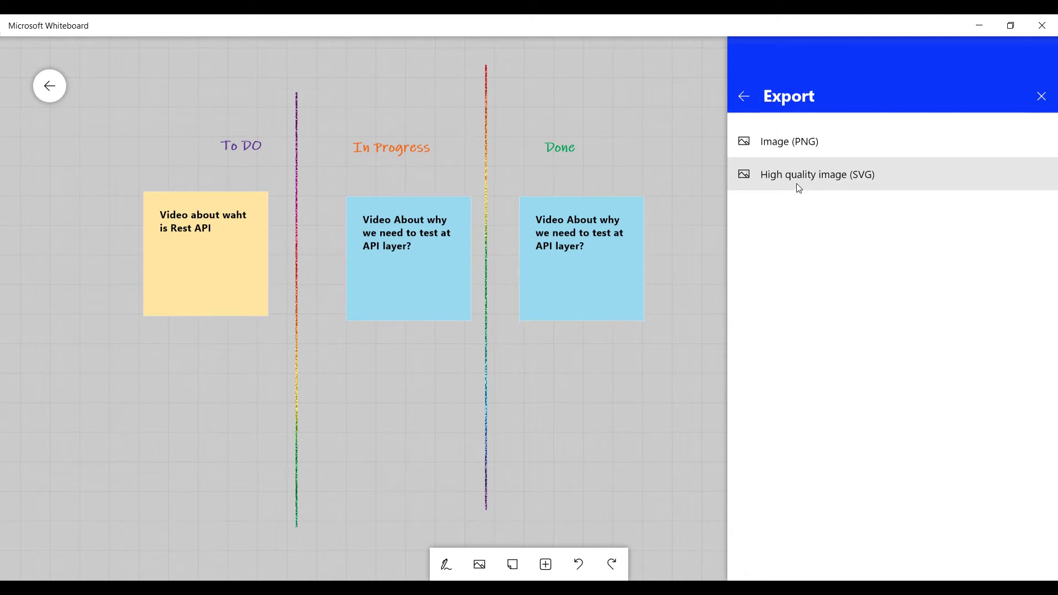
click(752, 105)
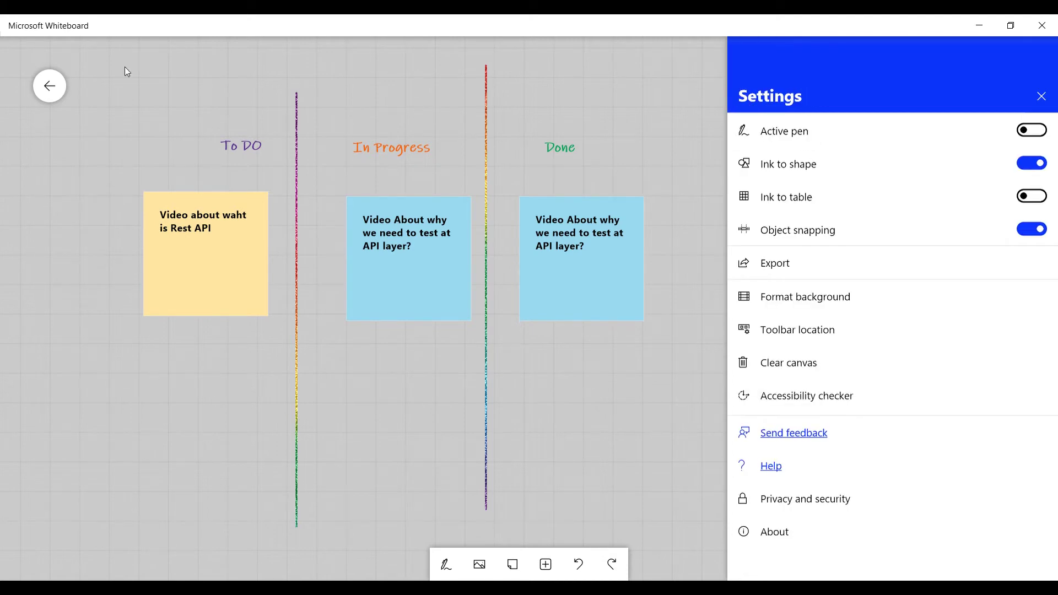
- Return to the list of whiteboards and reopen the To DO, In Progress and Done board with all columns in view
click(52, 84)
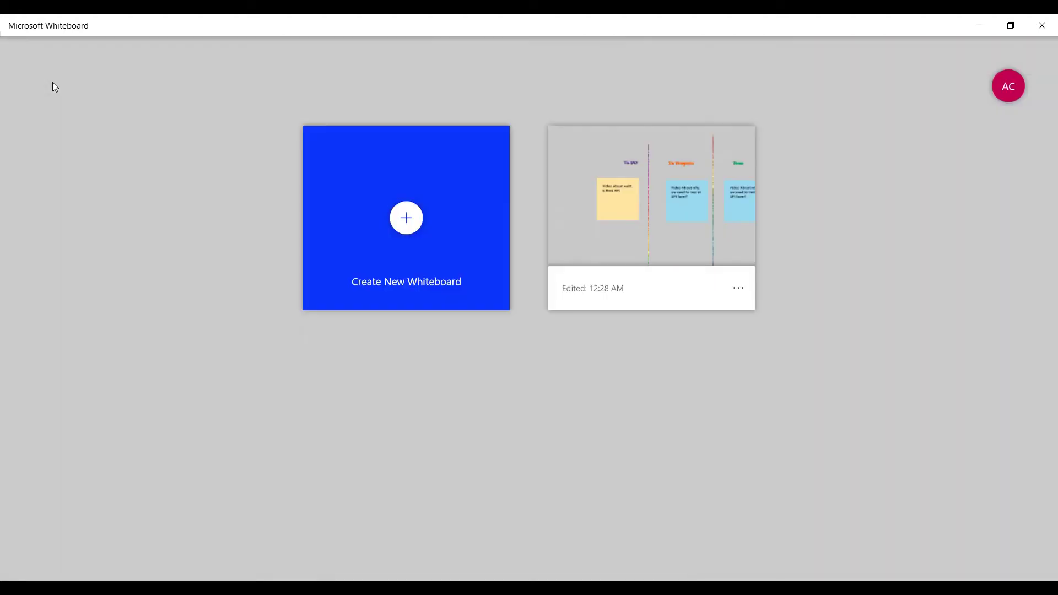
click(615, 214)
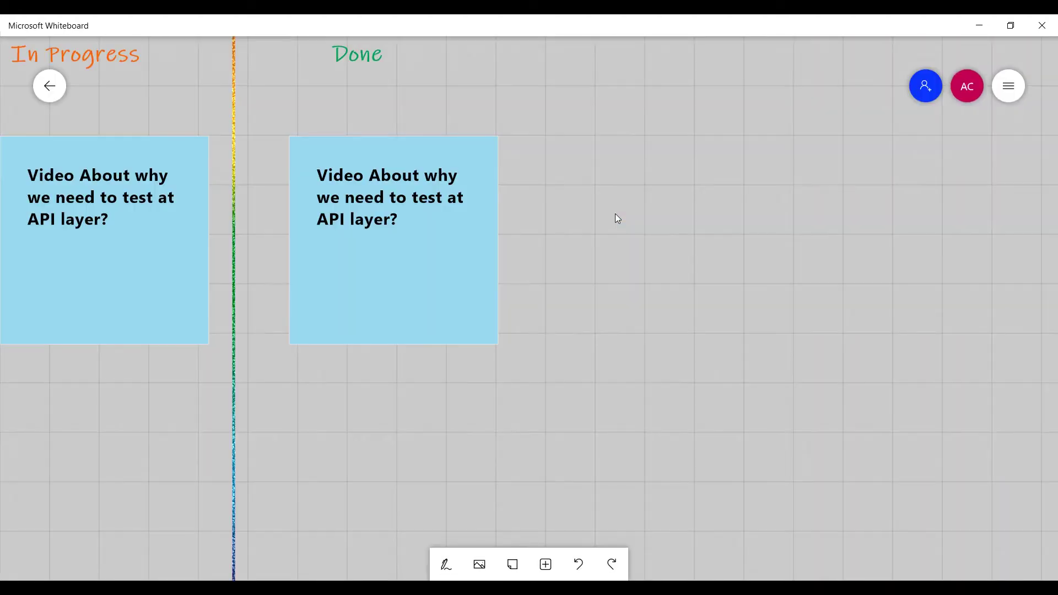
scroll(595, 212, down, 5)
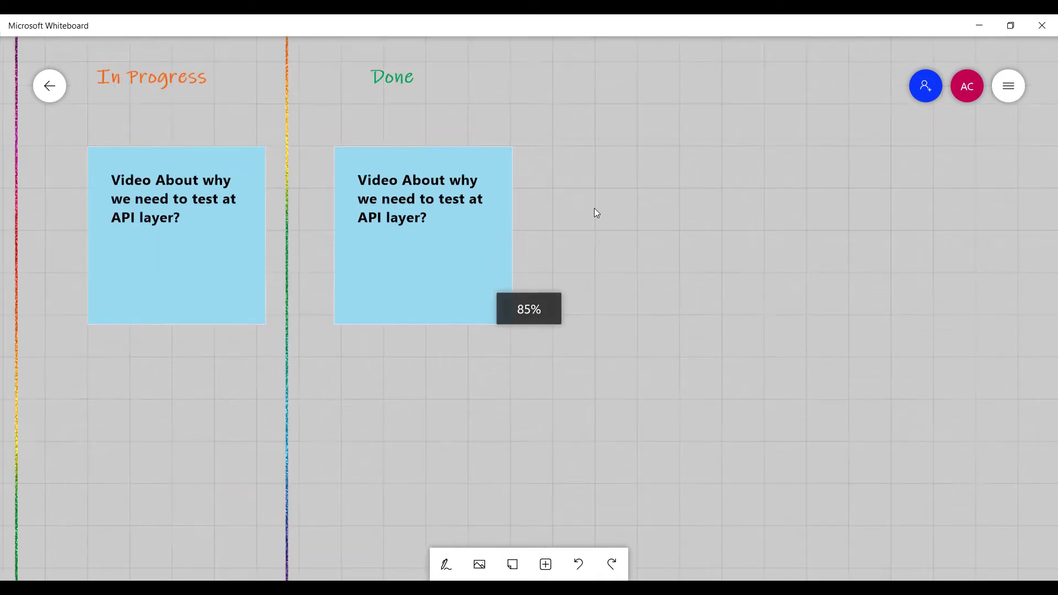
scroll(595, 212, up, 10)
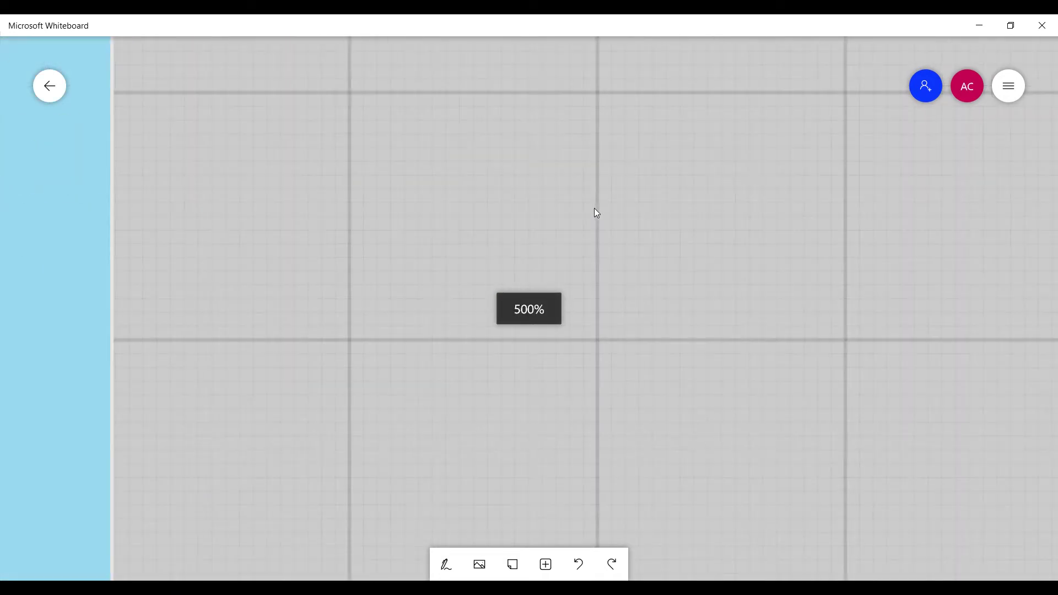
scroll(594, 212, down, 10)
scroll(556, 204, up, 1)
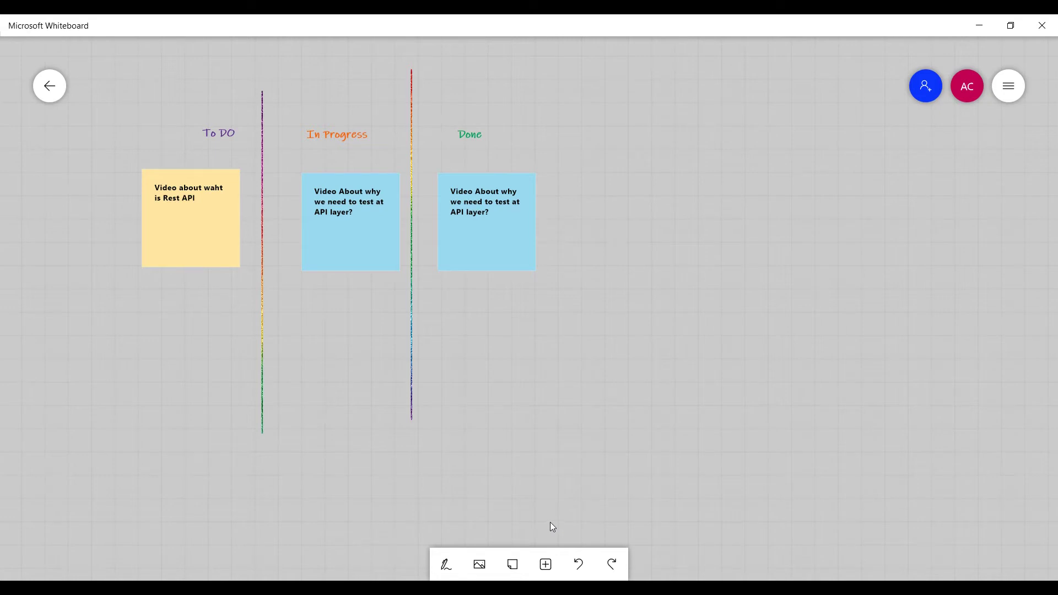
- Insert a note grid and place it in the empty area beside the Done column
click(541, 557)
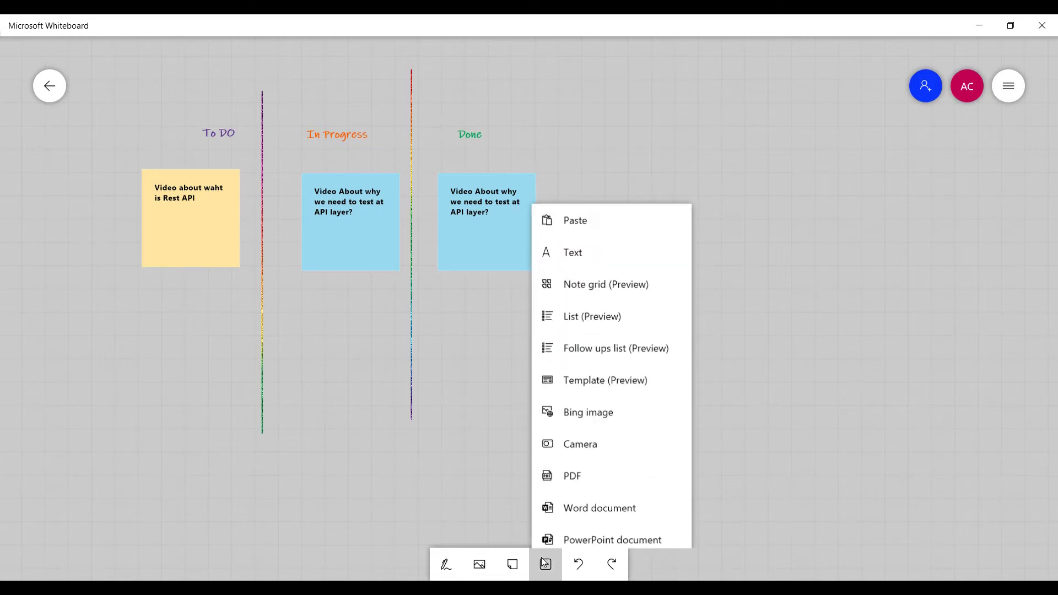
click(615, 277)
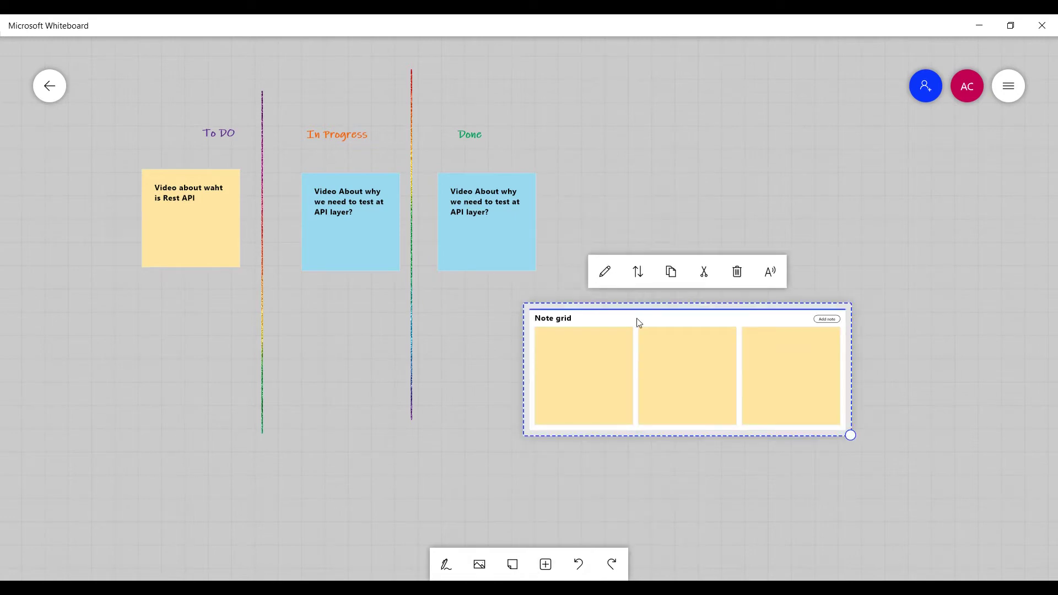
drag(636, 320, 739, 151)
- Change the color of the middle note in the note grid to light blue
click(773, 227)
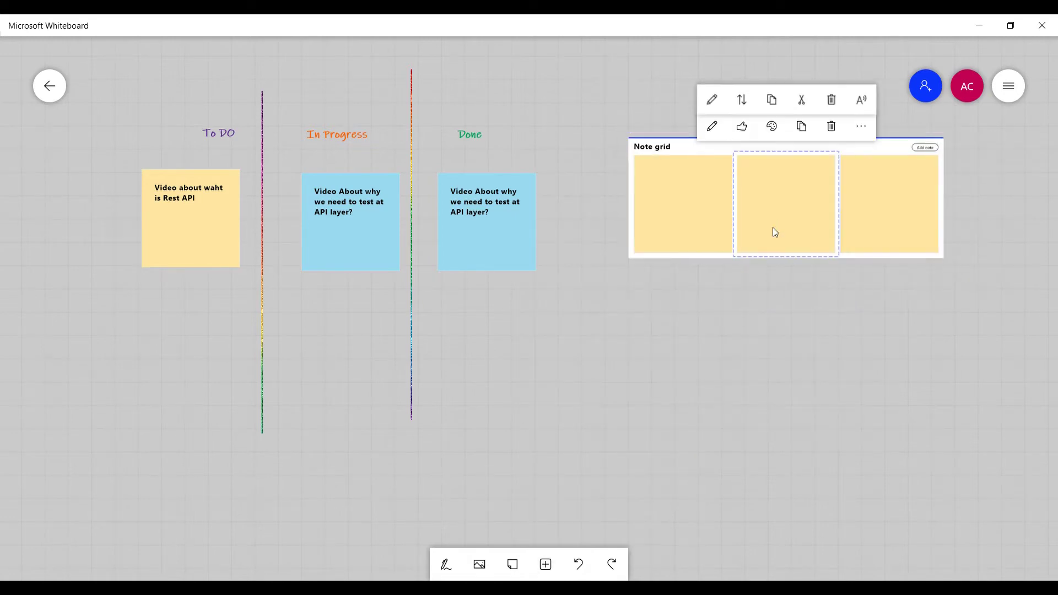
click(770, 118)
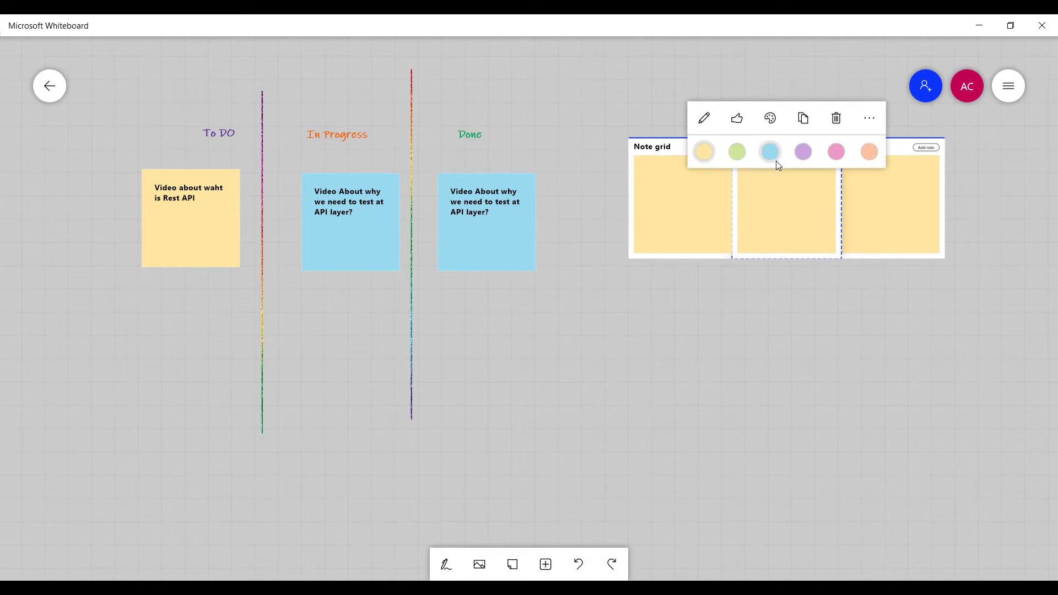
click(773, 154)
- Add three more notes to the note grid
click(915, 186)
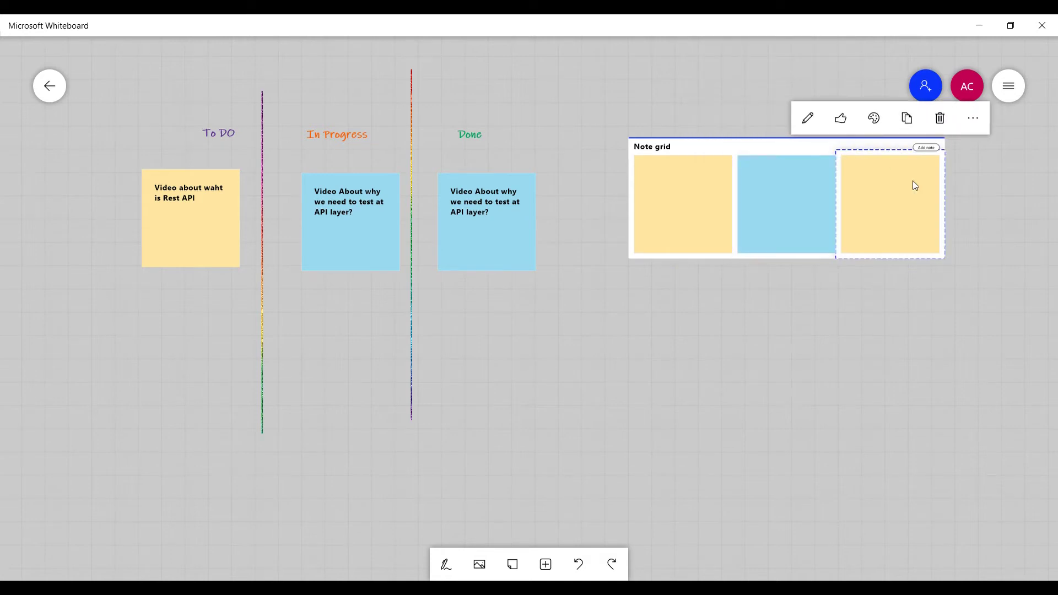
click(927, 147)
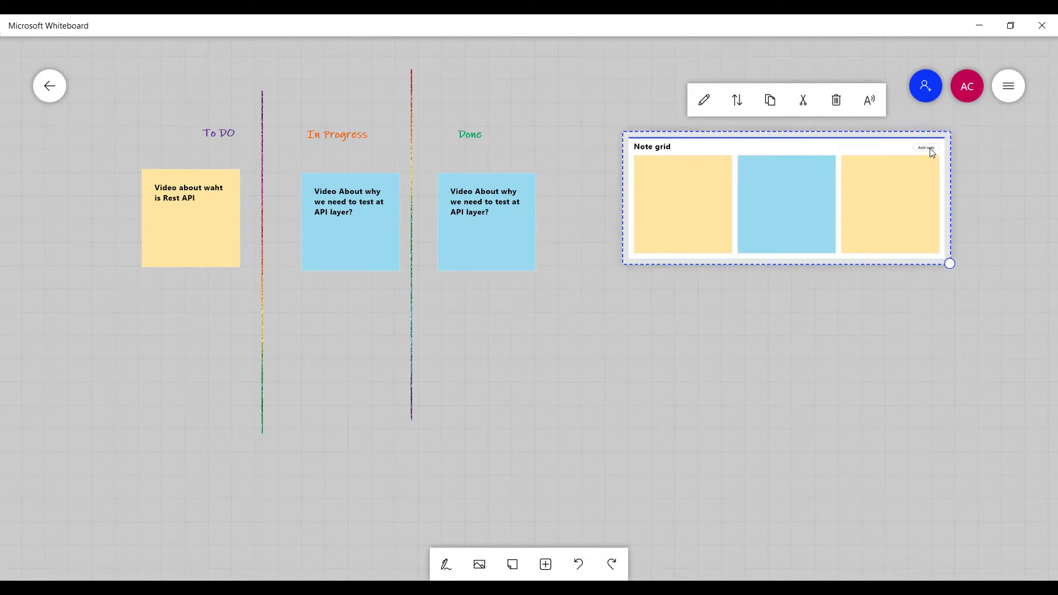
click(928, 147)
click(930, 148)
click(930, 148)
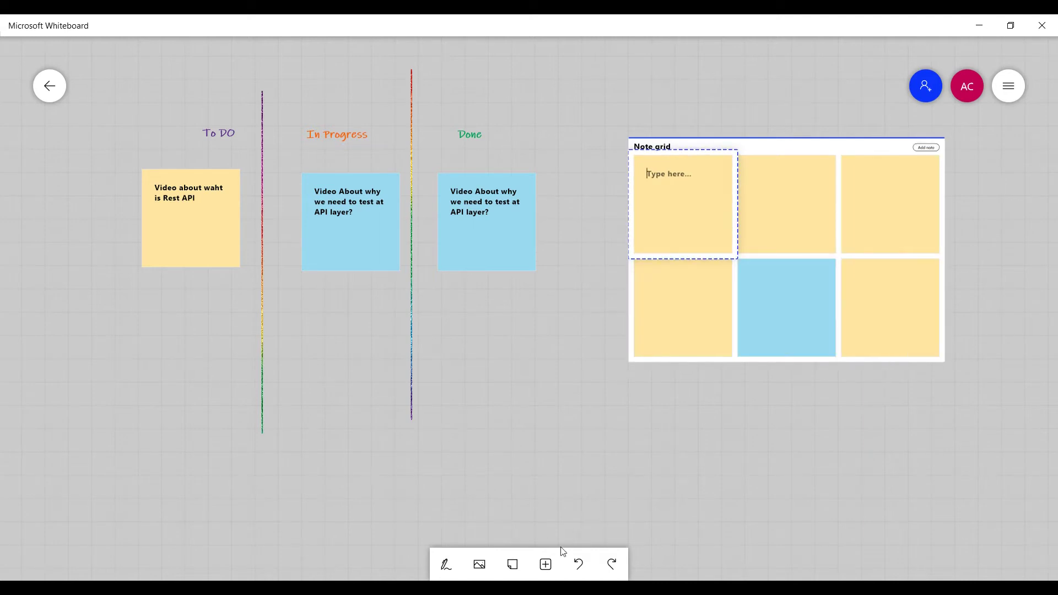
click(546, 565)
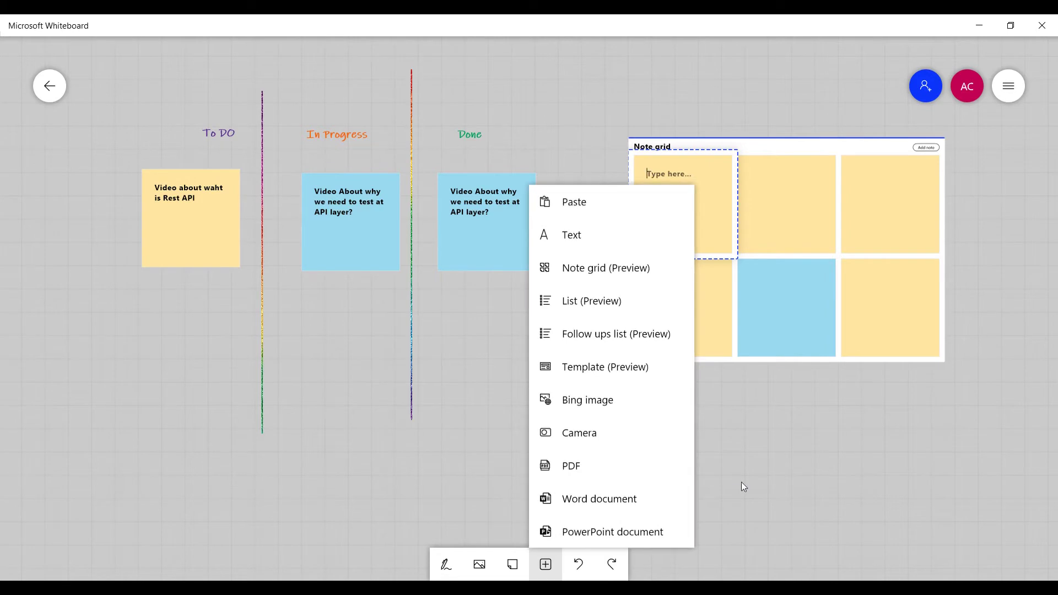
click(792, 457)
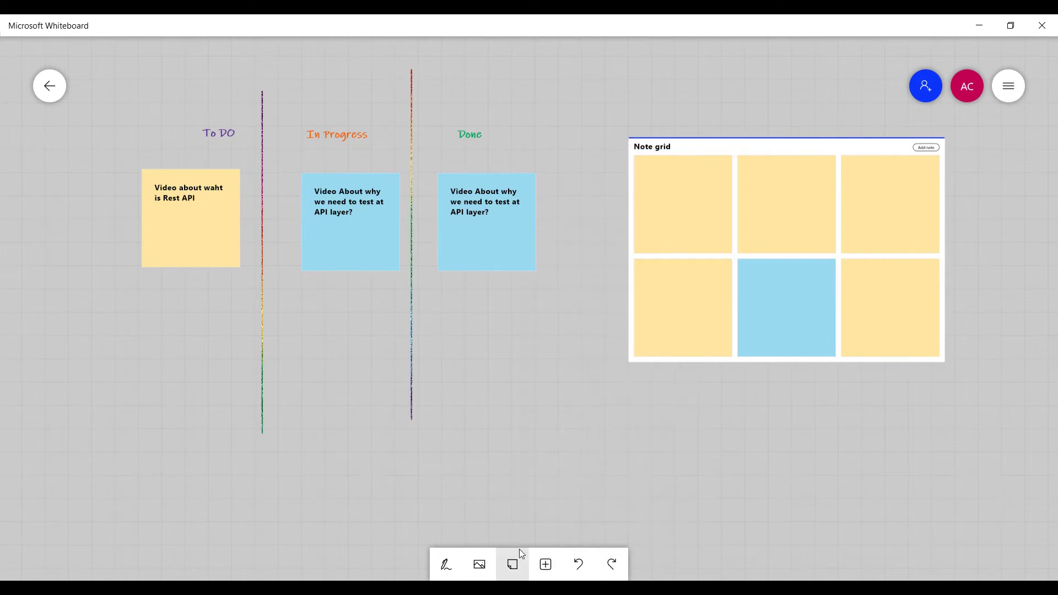
- Start inking and turn on the Ink to table option in the whiteboard settings
click(452, 554)
click(1014, 88)
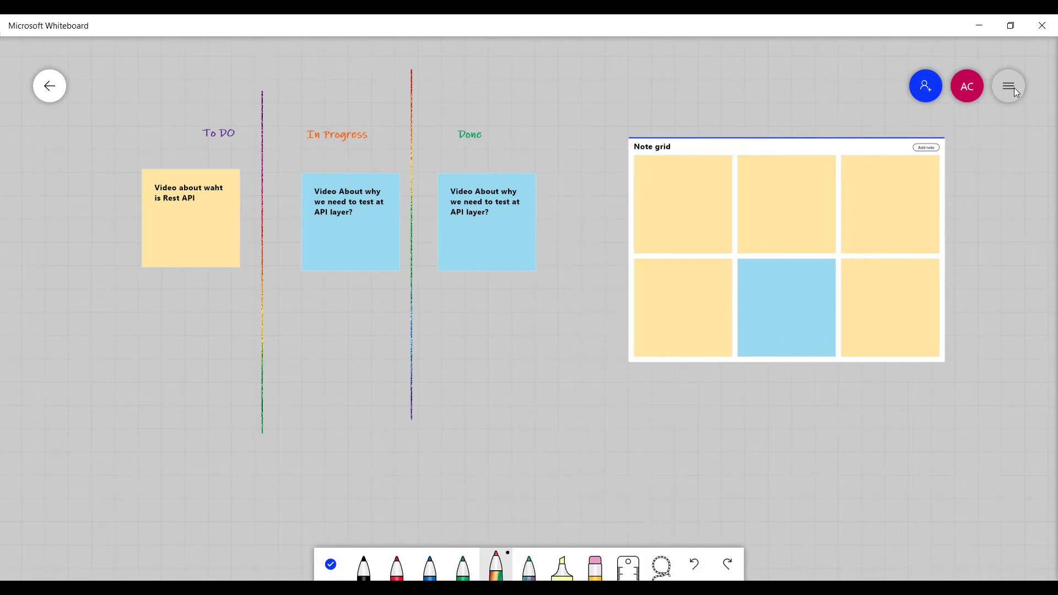
click(1036, 198)
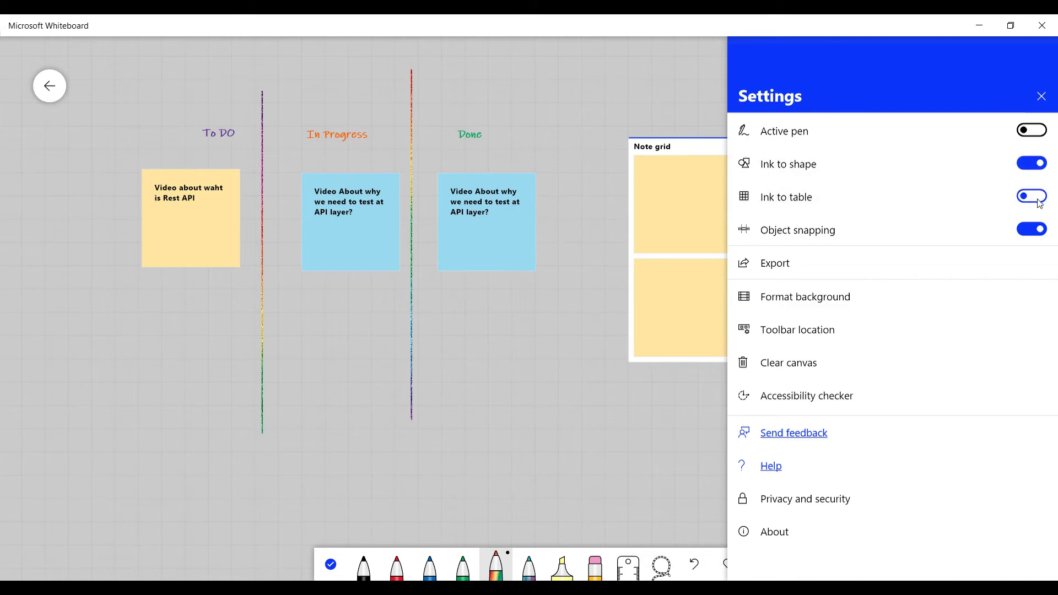
click(1033, 101)
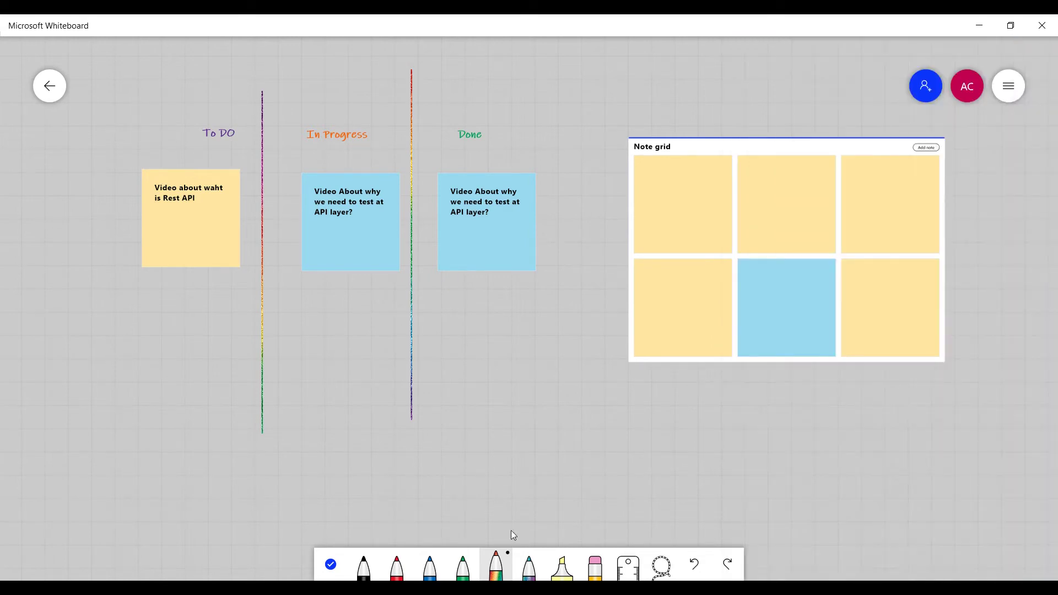
- Set the red pen to the second-thickest size and draw a freehand rectangle below the note grid
click(397, 570)
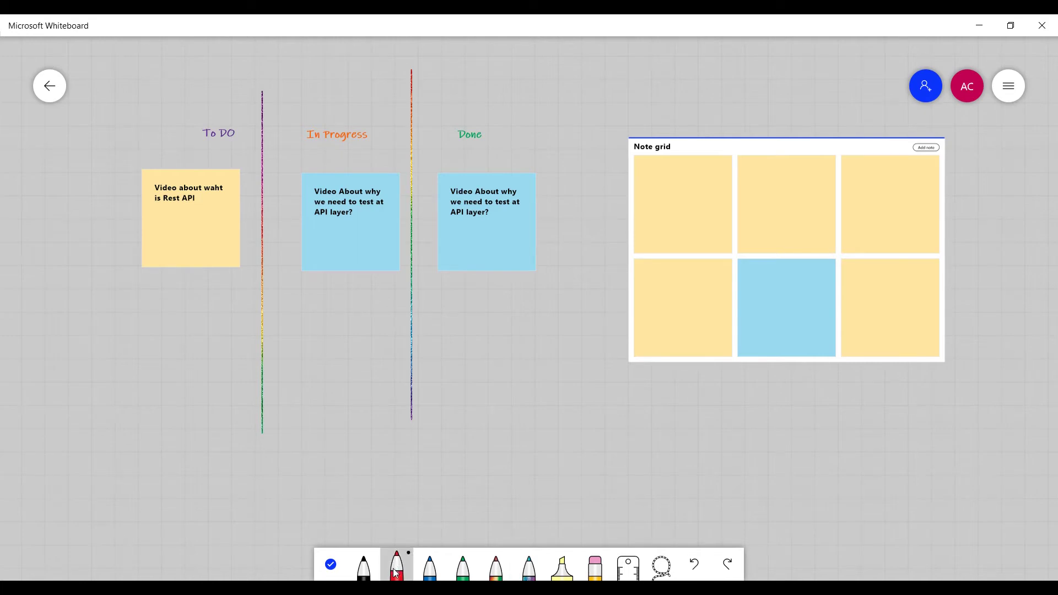
click(396, 570)
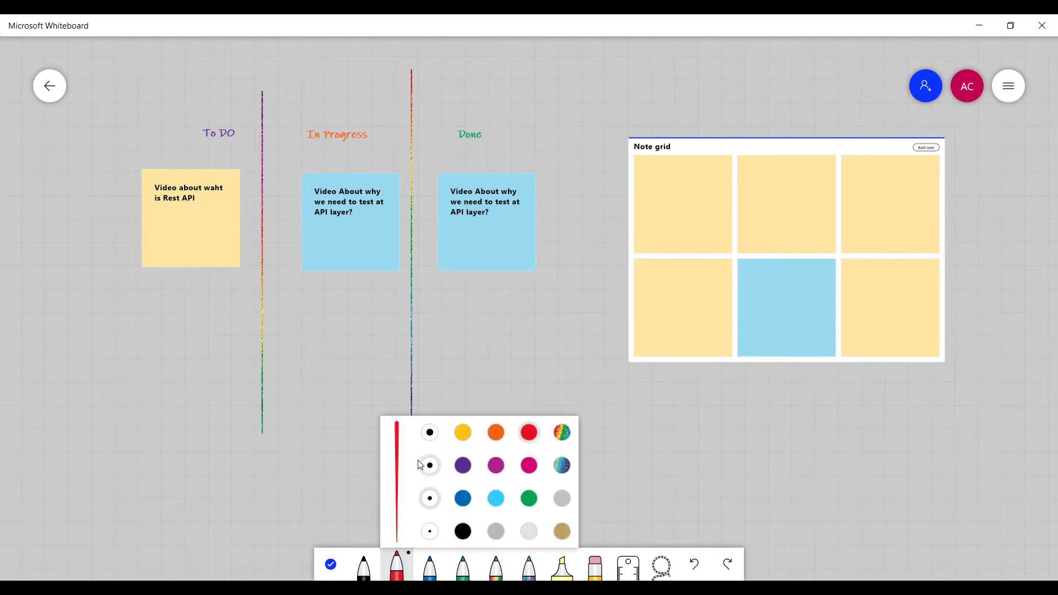
click(433, 469)
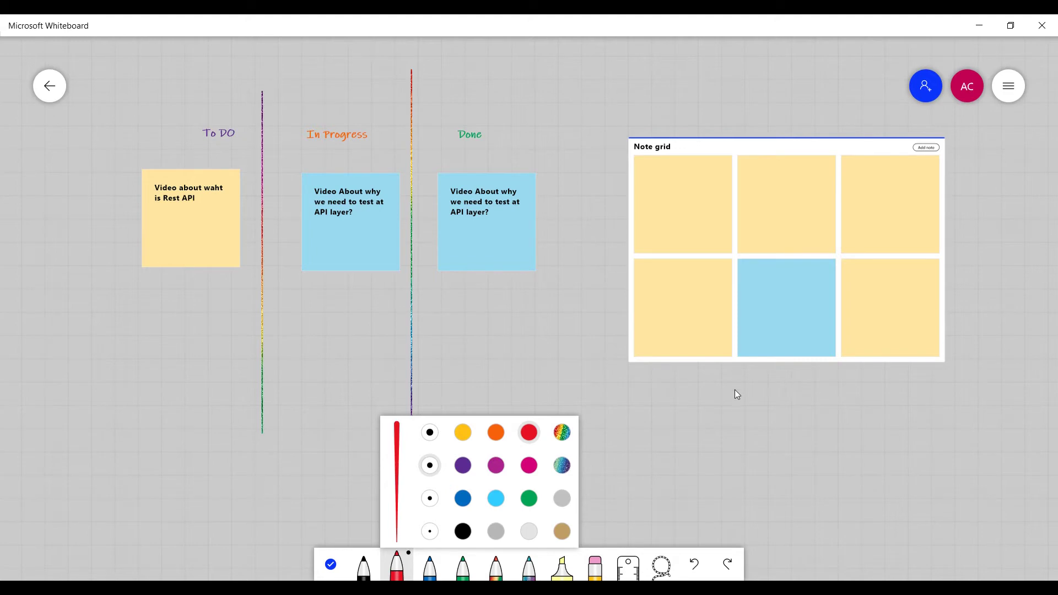
mouse_move(730, 392)
mouse_down()
mouse_move(834, 397)
mouse_move(825, 474)
mouse_move(726, 437)
mouse_up()
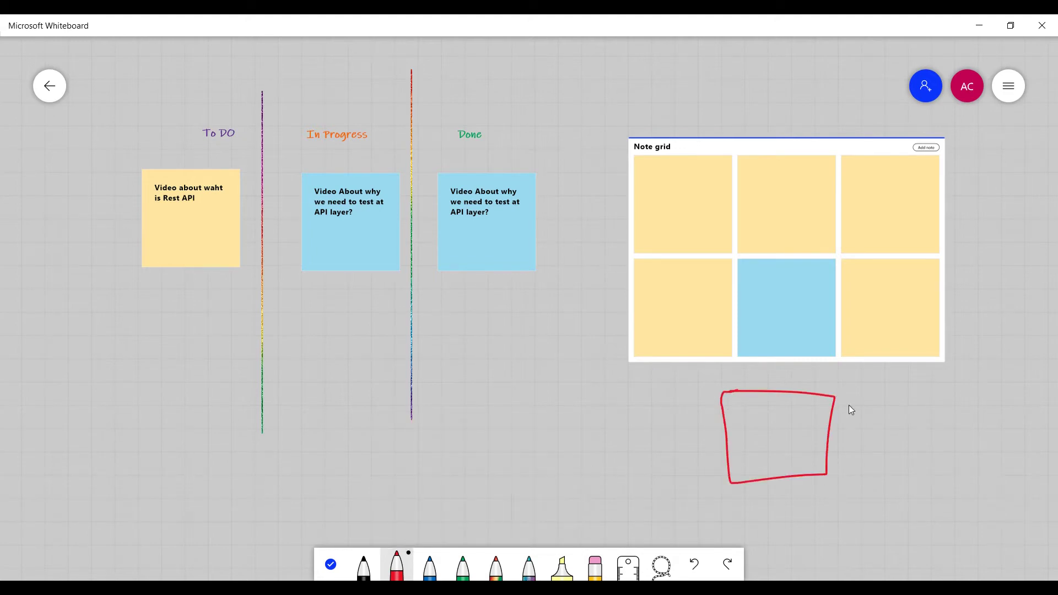
- Undo the freehand red rectangle and the note grid edits, back to before the note grid was inserted
click(693, 566)
click(693, 565)
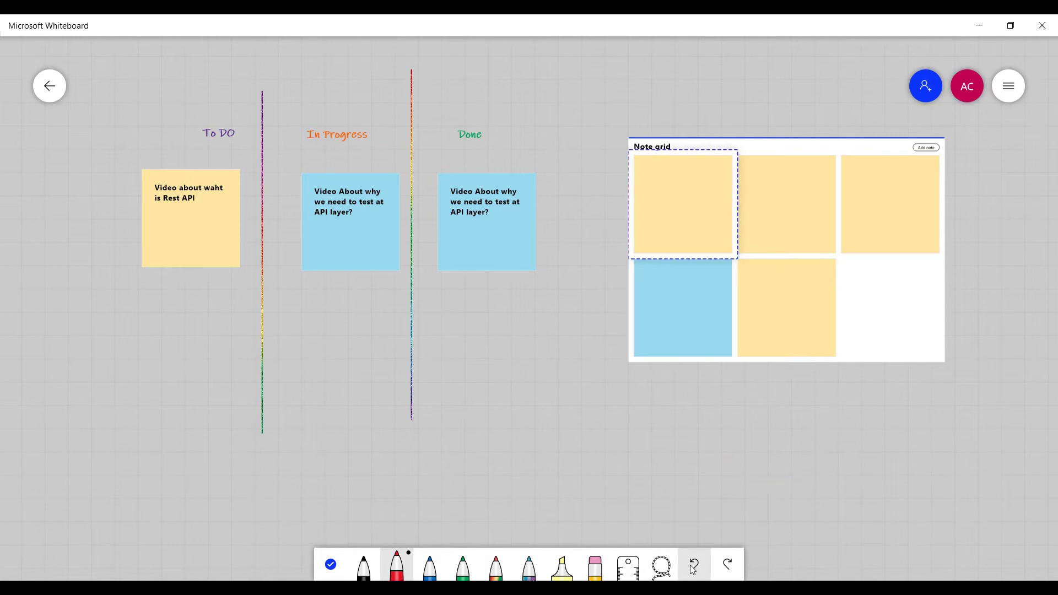
click(693, 566)
click(694, 565)
click(693, 565)
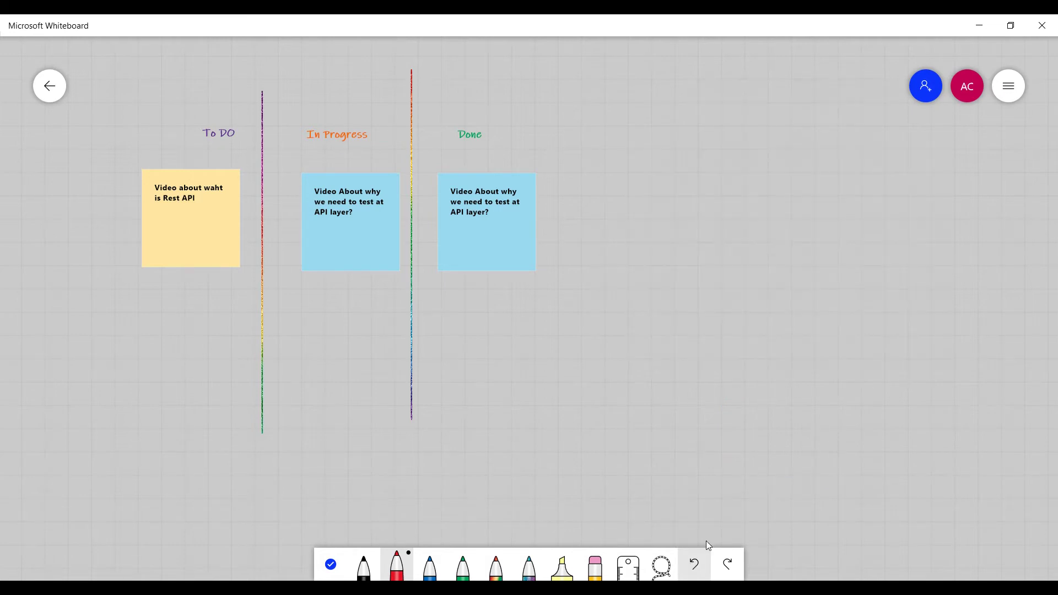
- Draw a freehand red rectangle in the empty area beside the Done column, convert it into a two-column table, and check the Ink to table setting
mouse_move(691, 187)
mouse_down()
mouse_move(878, 183)
mouse_move(895, 287)
mouse_move(794, 302)
mouse_move(717, 296)
mouse_up()
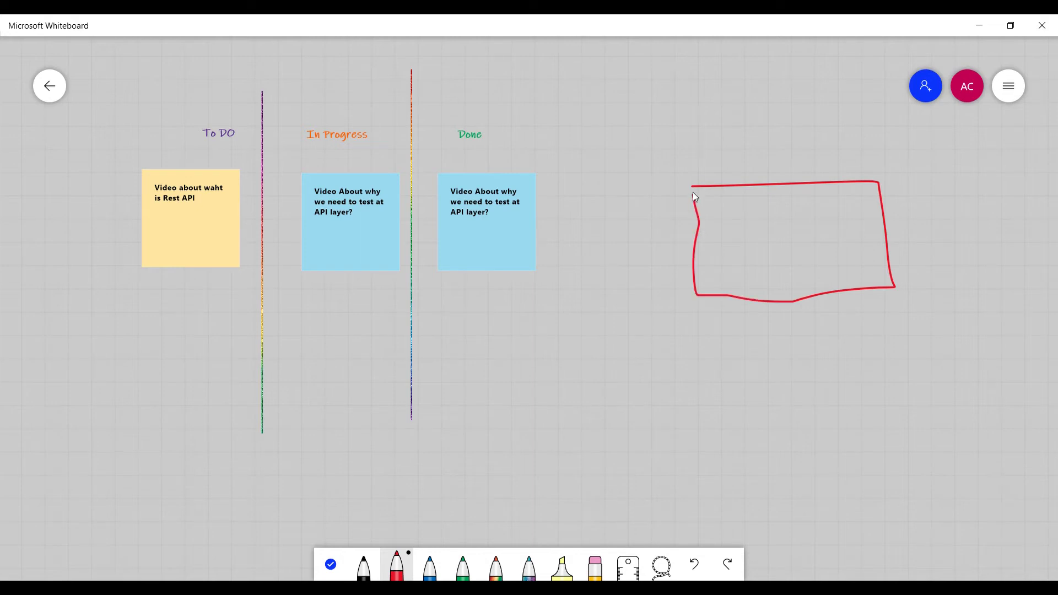
drag(692, 187, 692, 184)
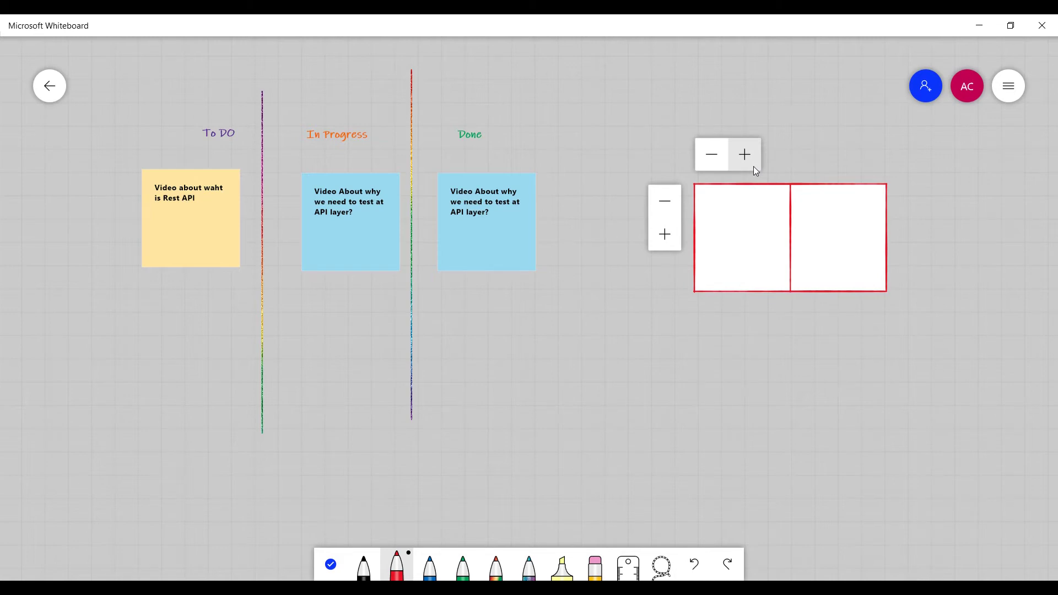
click(1008, 98)
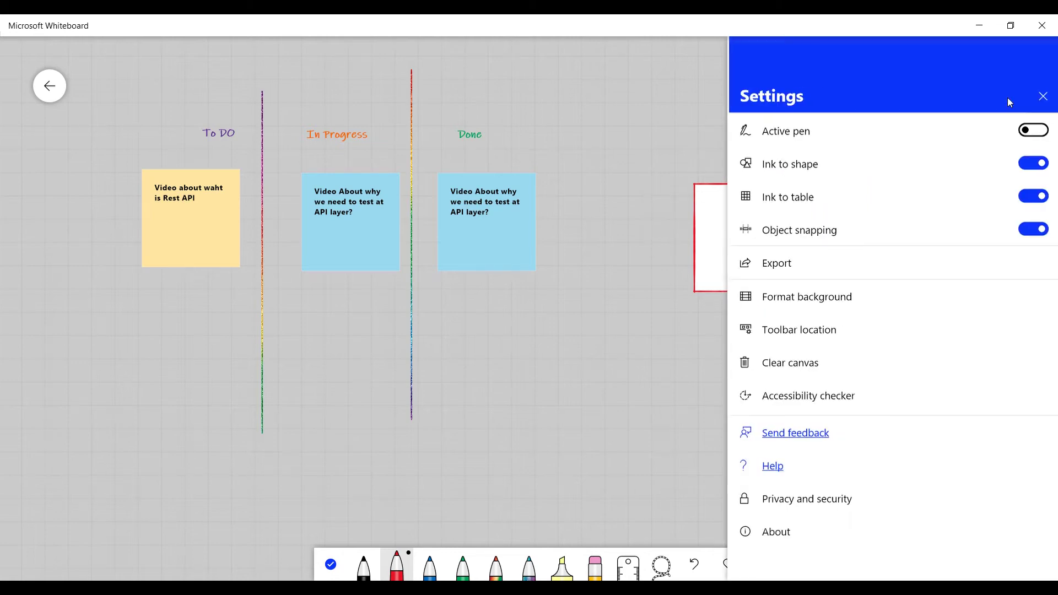
click(1036, 101)
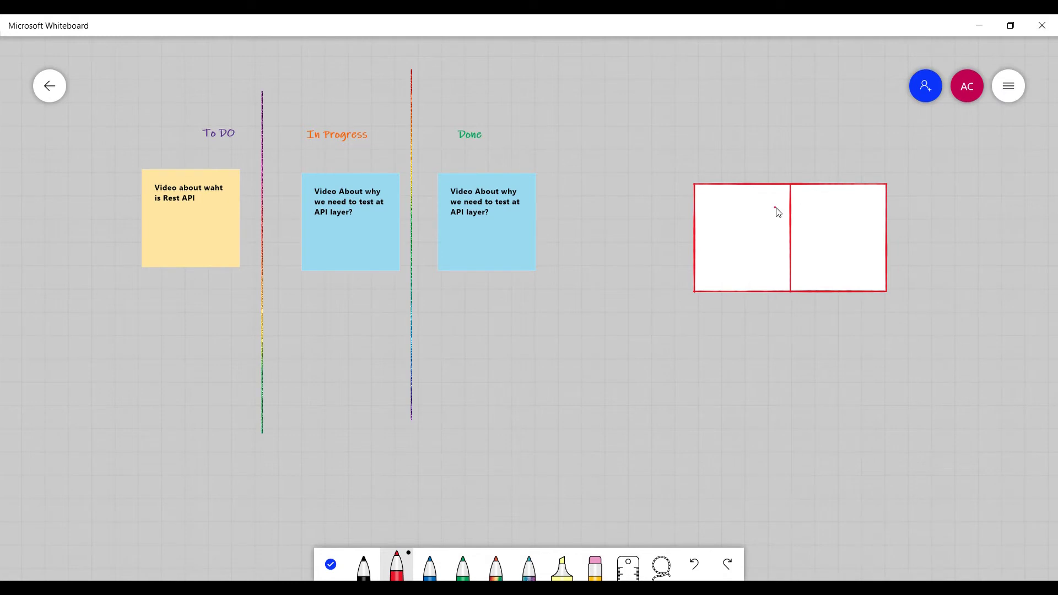
click(777, 211)
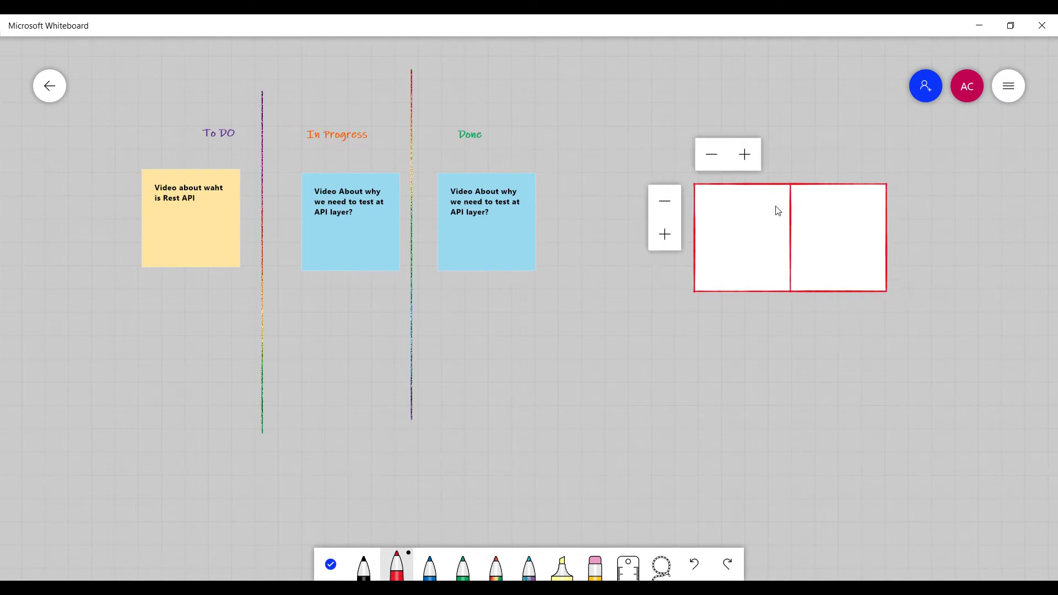
- Expand the red table to four columns and four rows
click(748, 160)
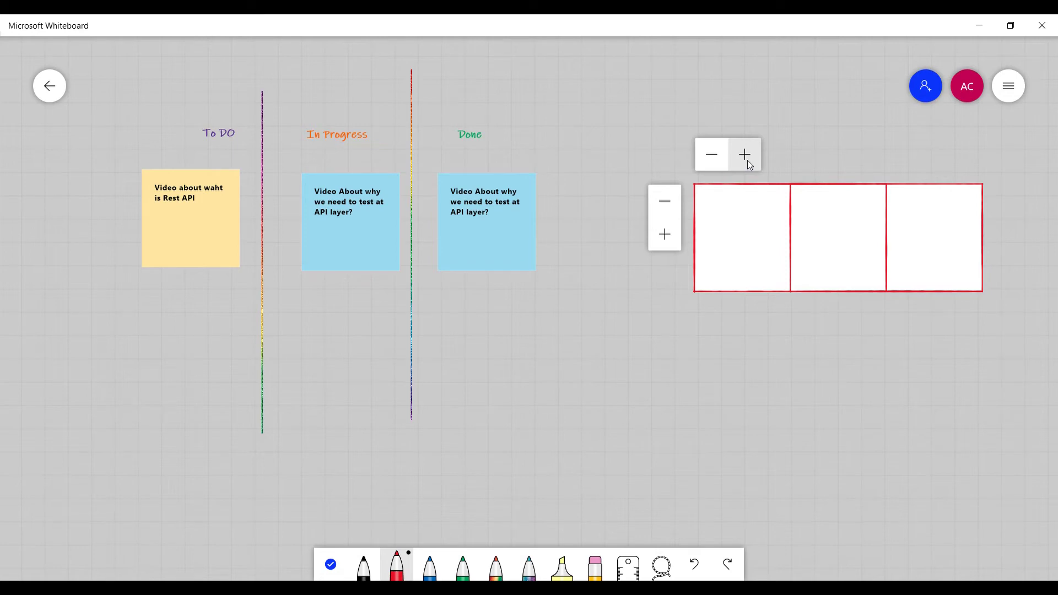
click(748, 160)
click(669, 236)
click(669, 236)
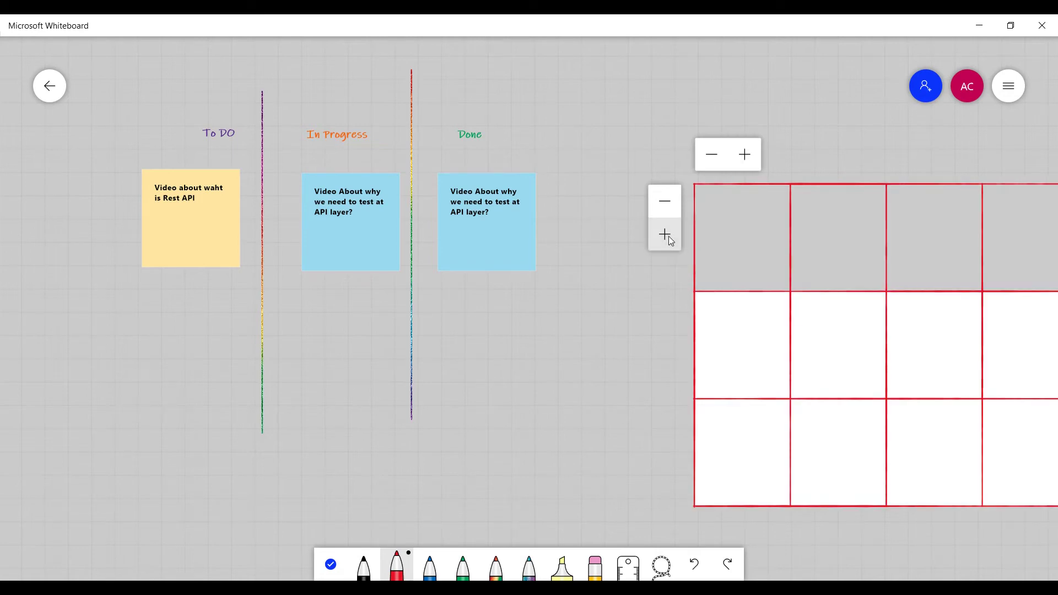
click(669, 236)
- Reduce the red table to one row and two columns
click(667, 204)
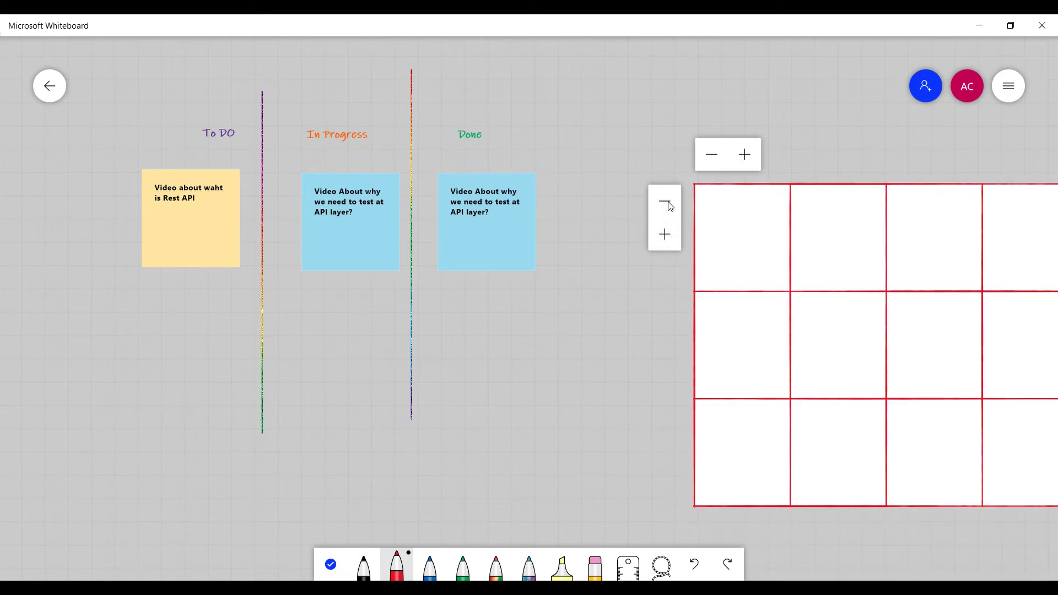
click(667, 204)
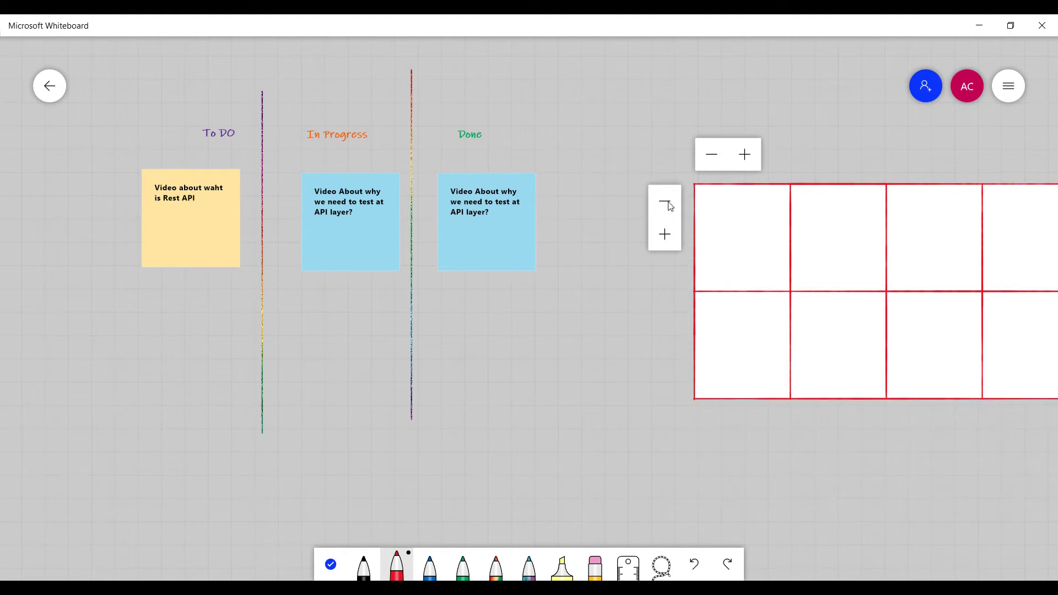
click(667, 204)
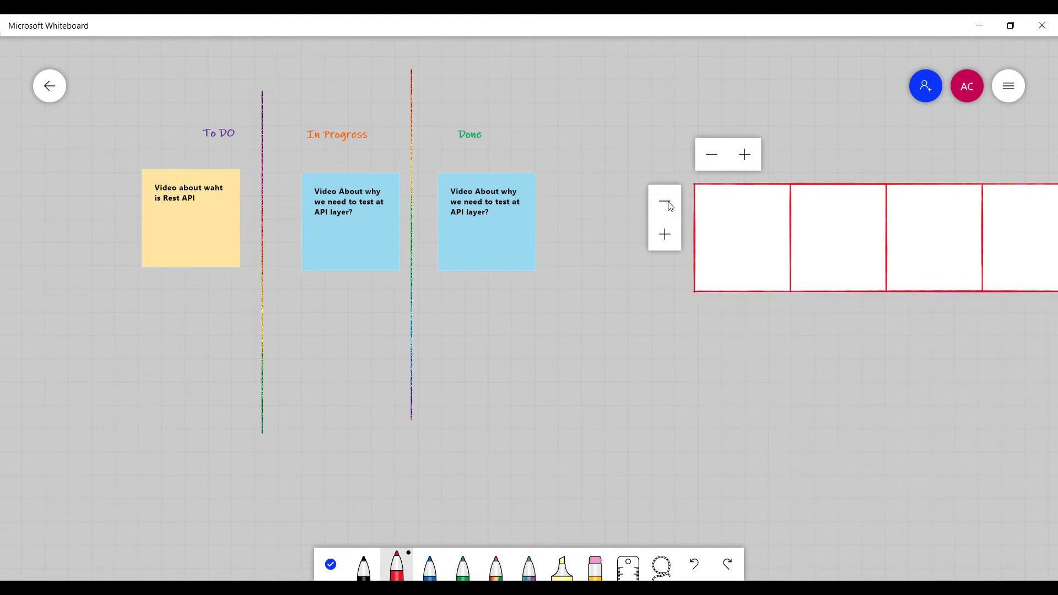
click(722, 154)
click(722, 154)
- Add three rows and two columns to the red table, making it four by four
click(667, 232)
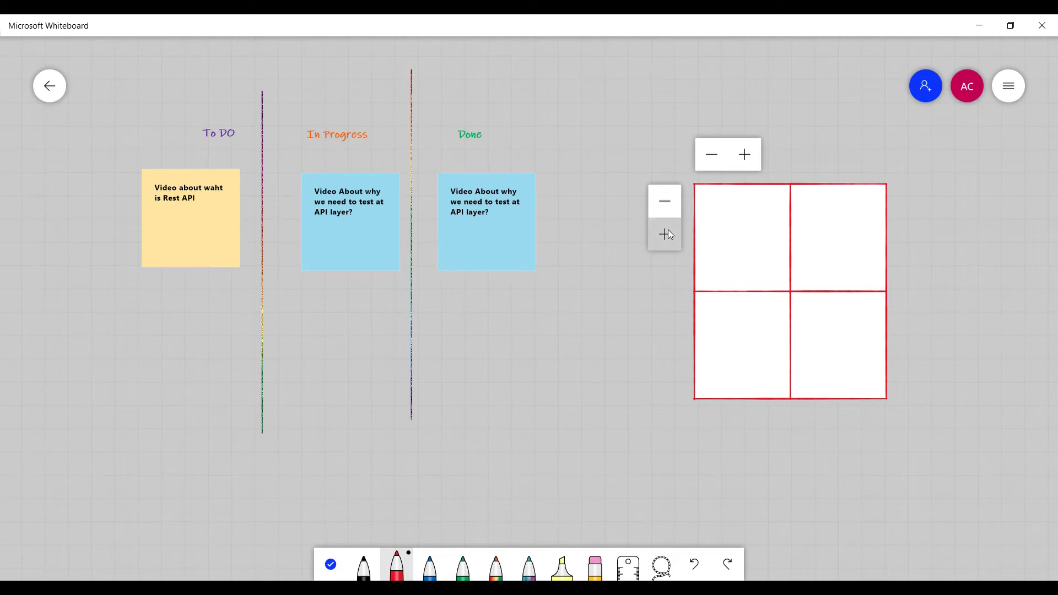
click(665, 234)
click(665, 234)
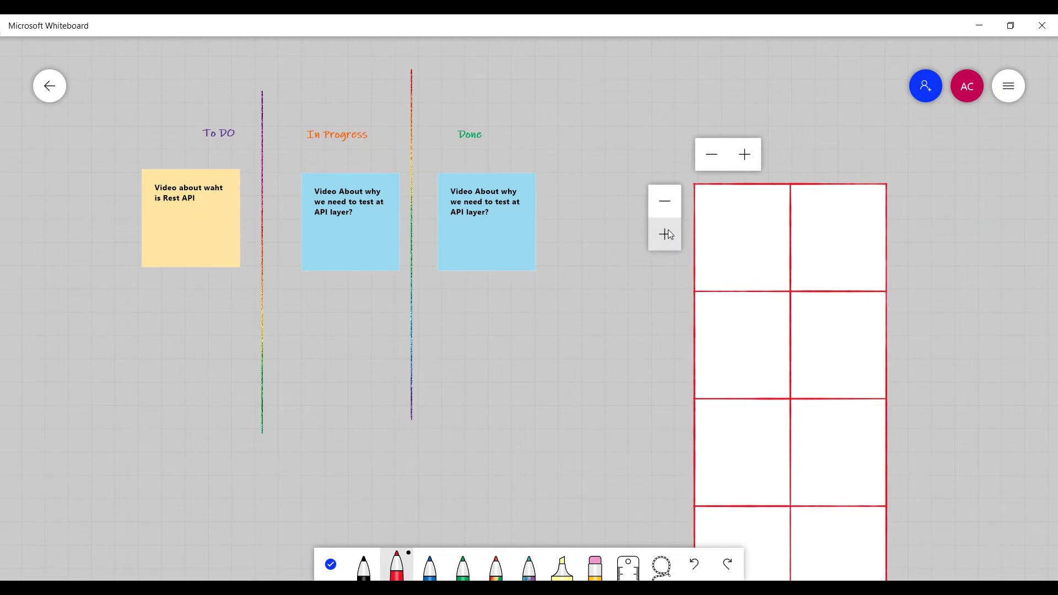
click(747, 156)
click(746, 156)
- Delete the red table from the board and finish inking
click(743, 221)
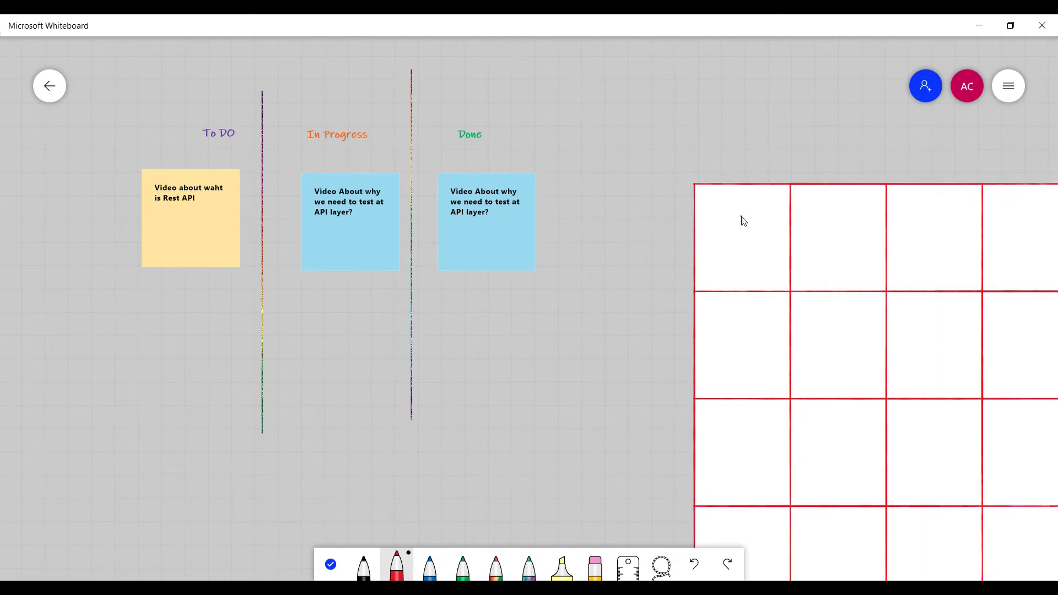
click(837, 207)
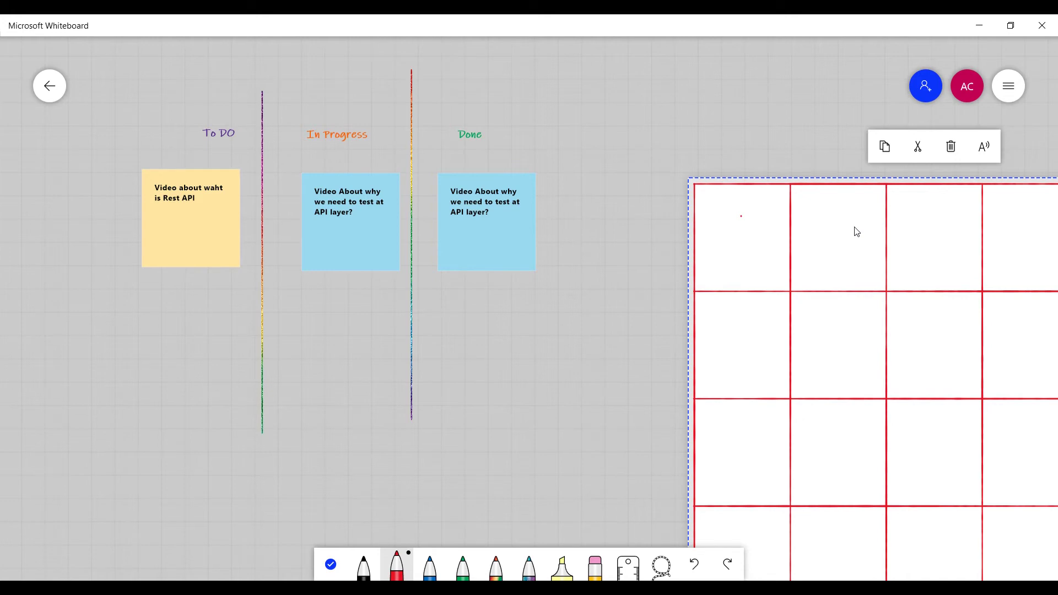
click(953, 148)
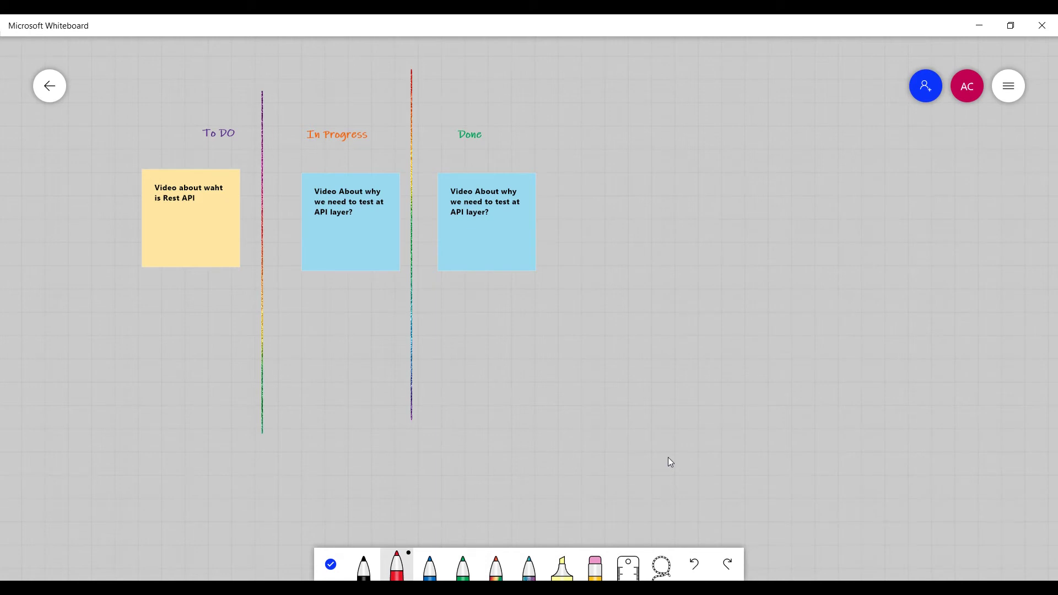
click(331, 564)
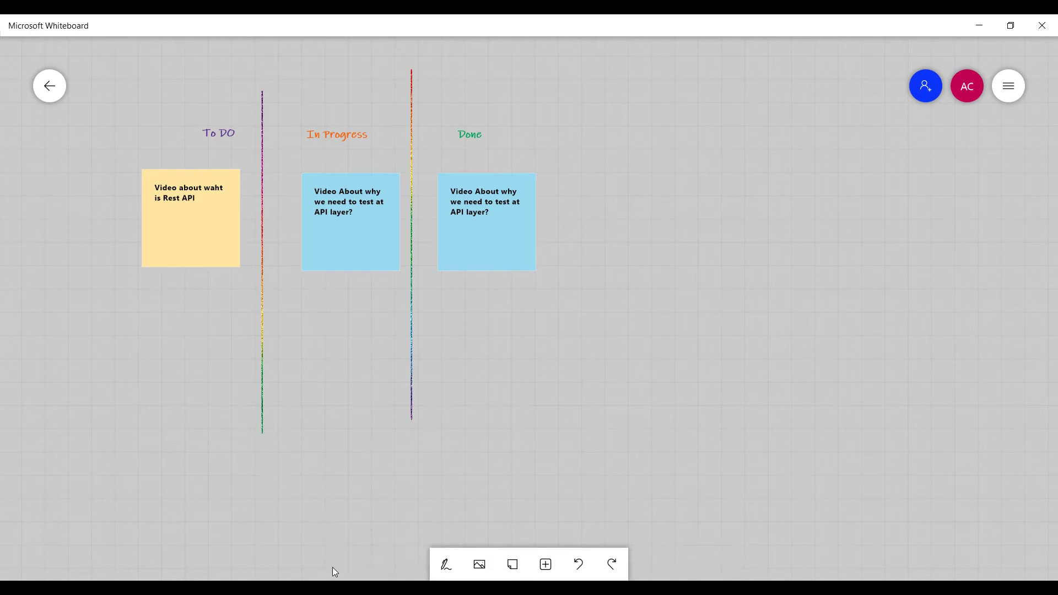
- Switch to the browser, examine the Machine Learning whiteboard in the web version, and return to the Microsoft Whiteboard desktop app
click(547, 565)
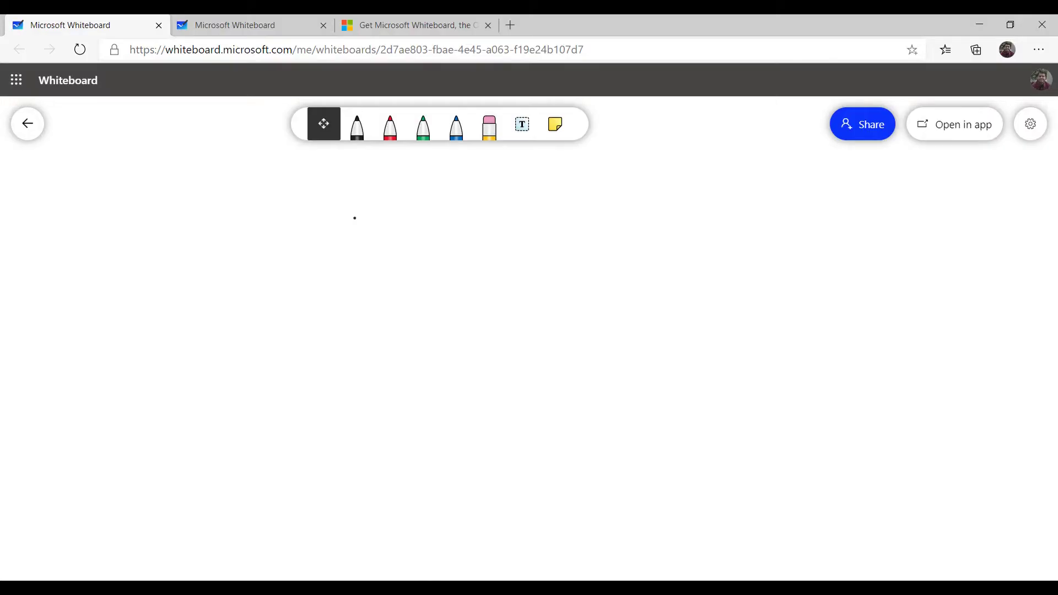
click(269, 16)
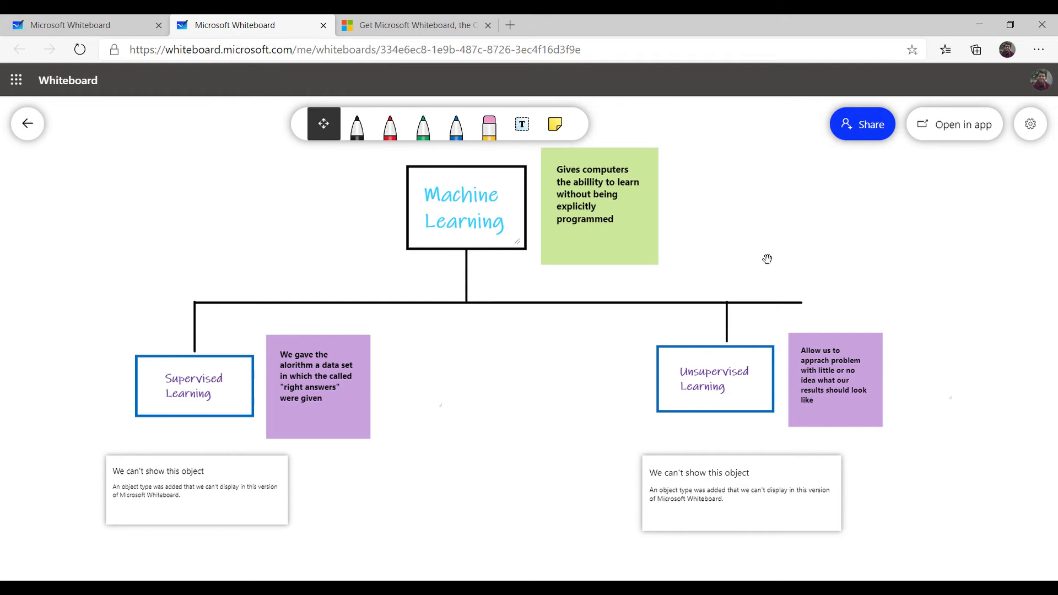
click(974, 17)
click(829, 316)
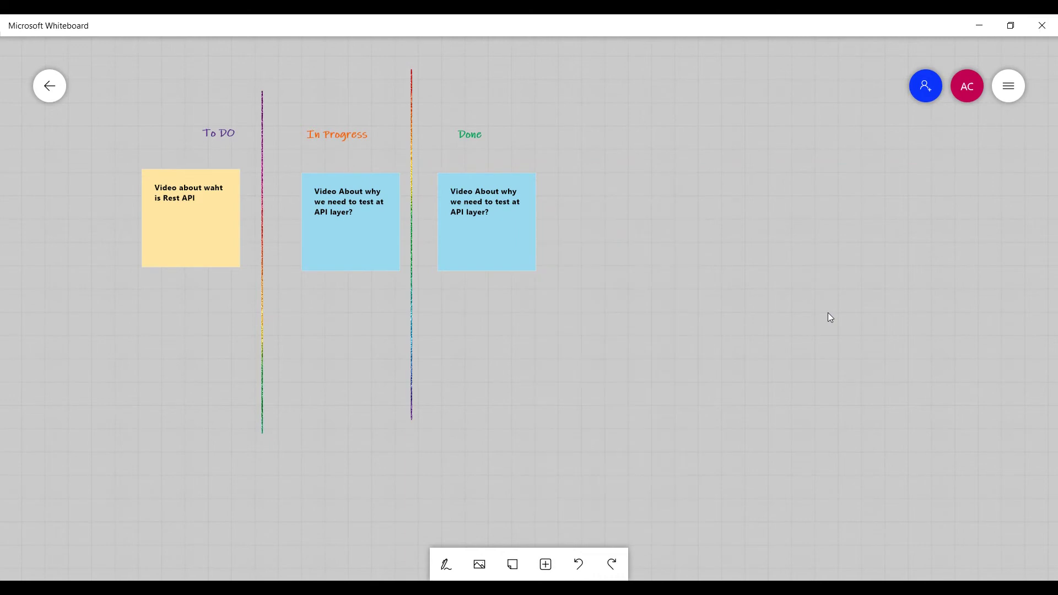
- Search Bing images for "Alan kay" and insert the picture showing the yellow presentation screen
click(546, 564)
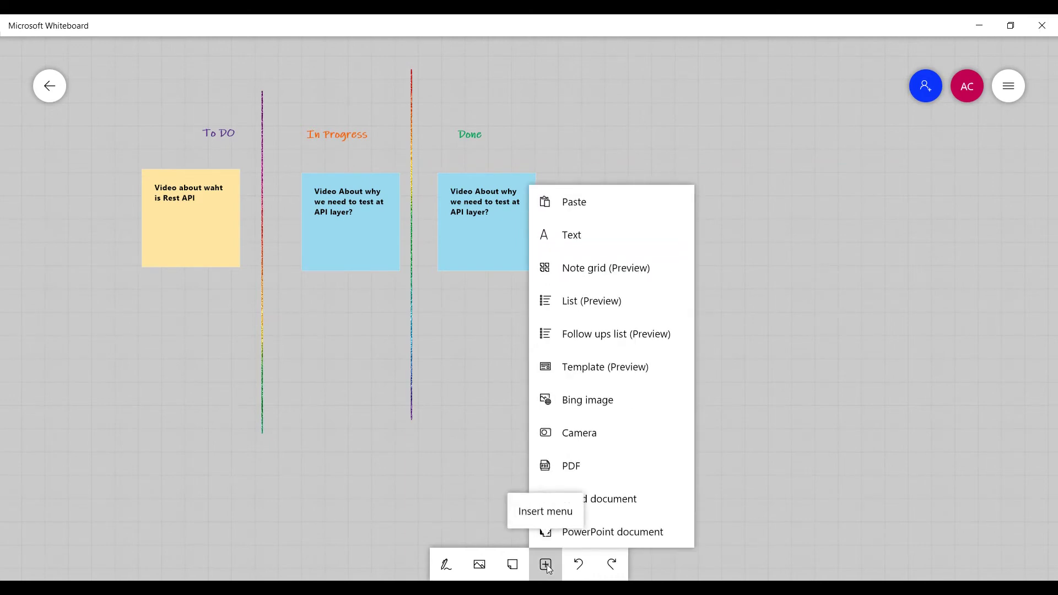
click(600, 405)
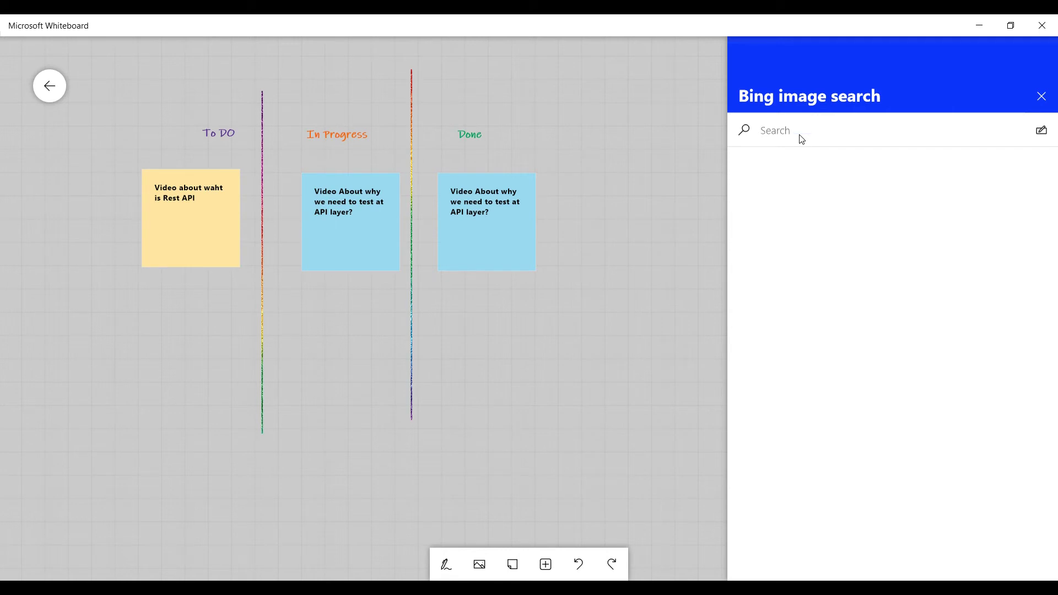
text(Alan)
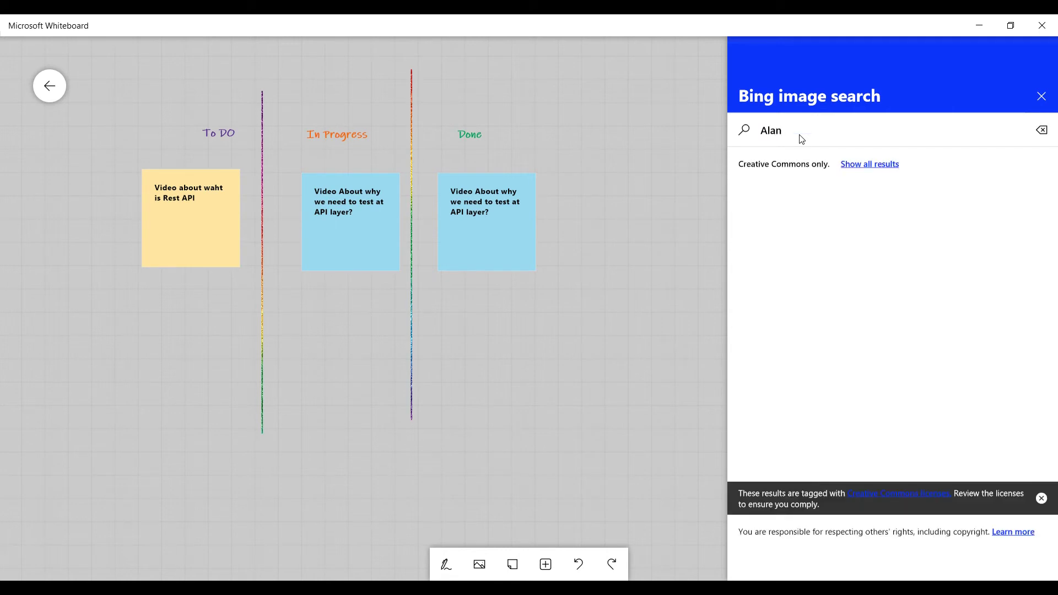
text( kay)
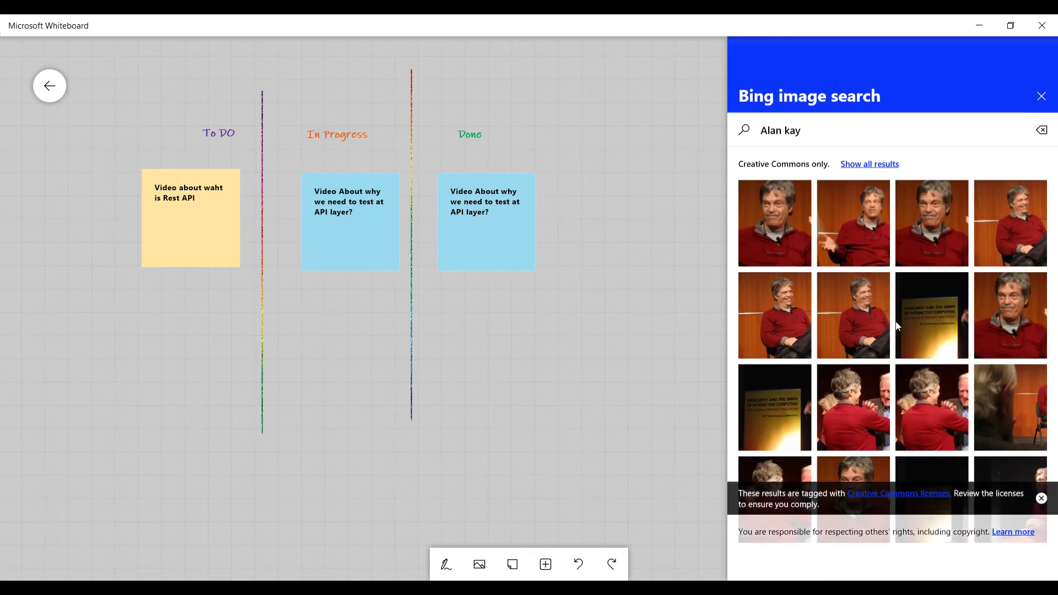
click(931, 315)
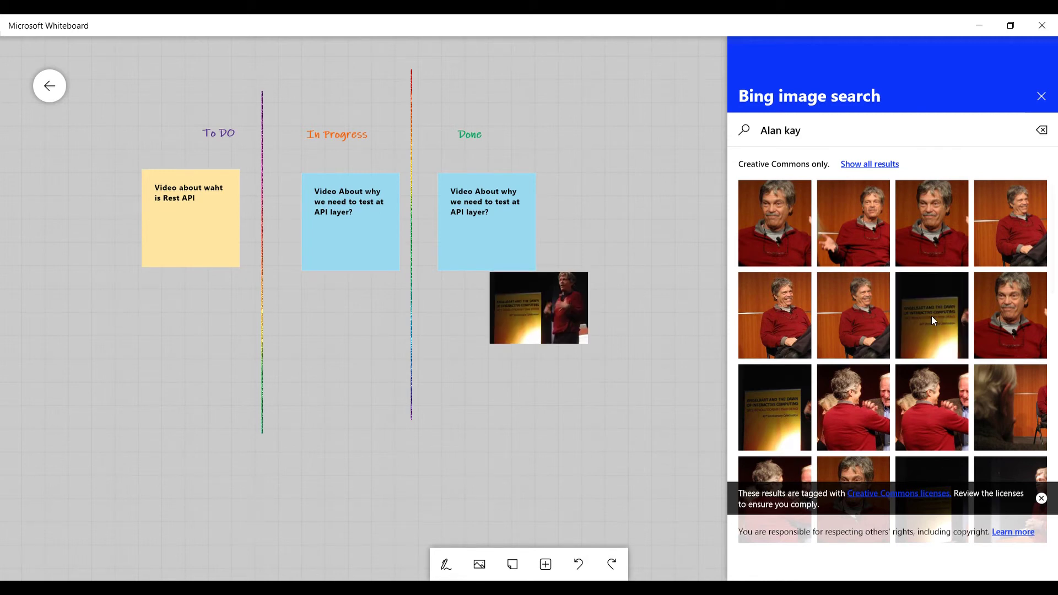
- Enlarge the inserted picture and place it beside the light blue note in the Done column
drag(560, 312, 697, 157)
drag(722, 199, 839, 285)
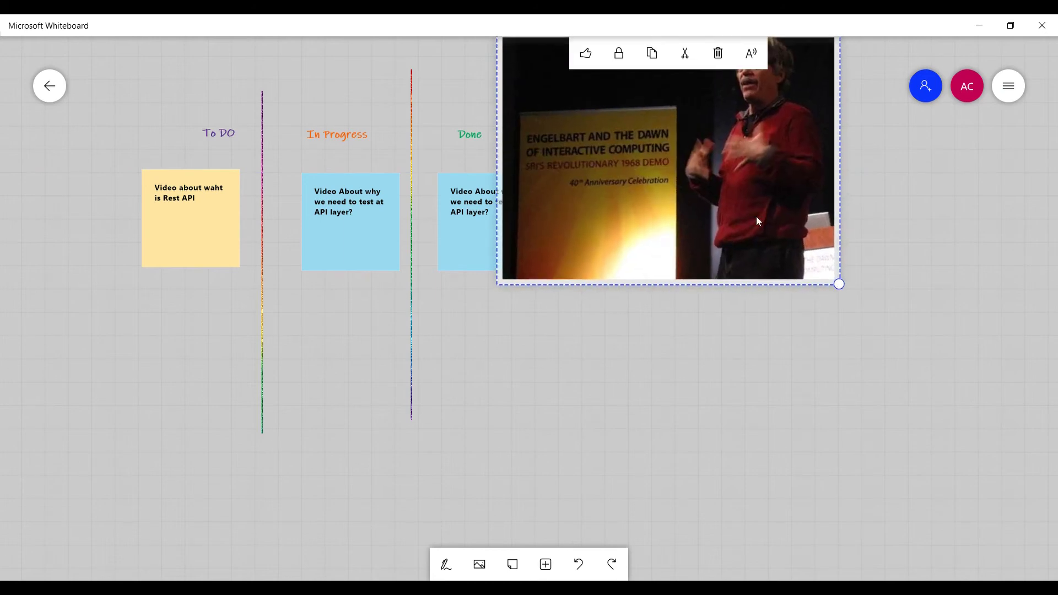
drag(756, 216, 803, 220)
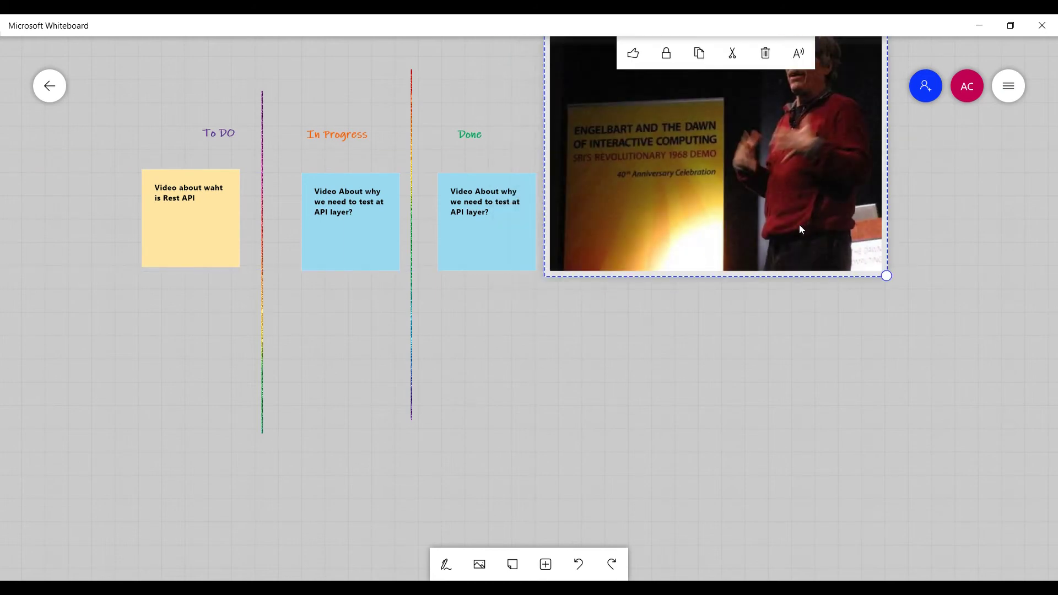
click(808, 293)
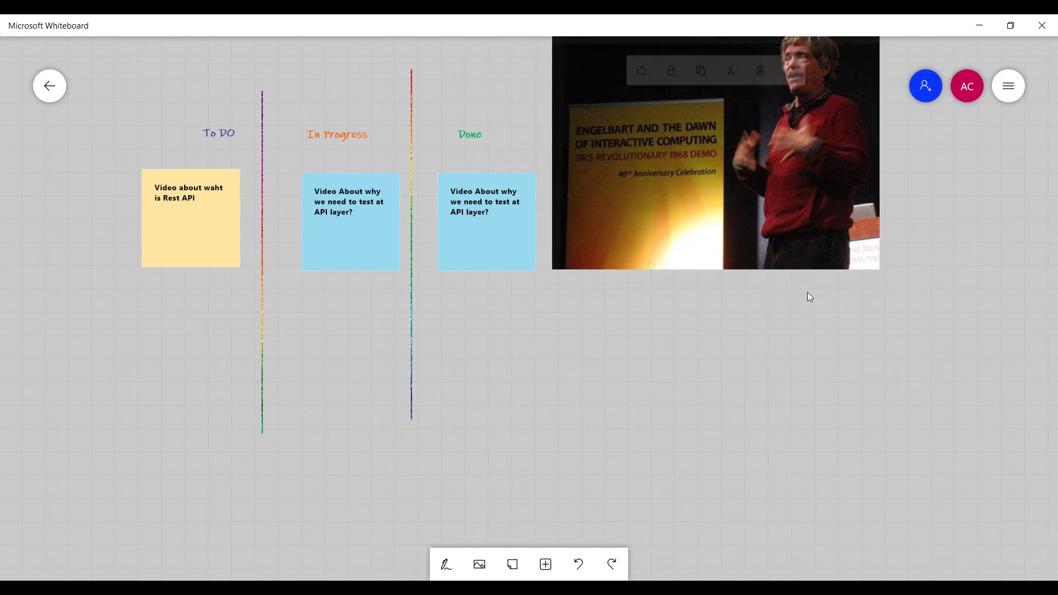
- Try moving the picture while it is locked, and unlock it
click(768, 228)
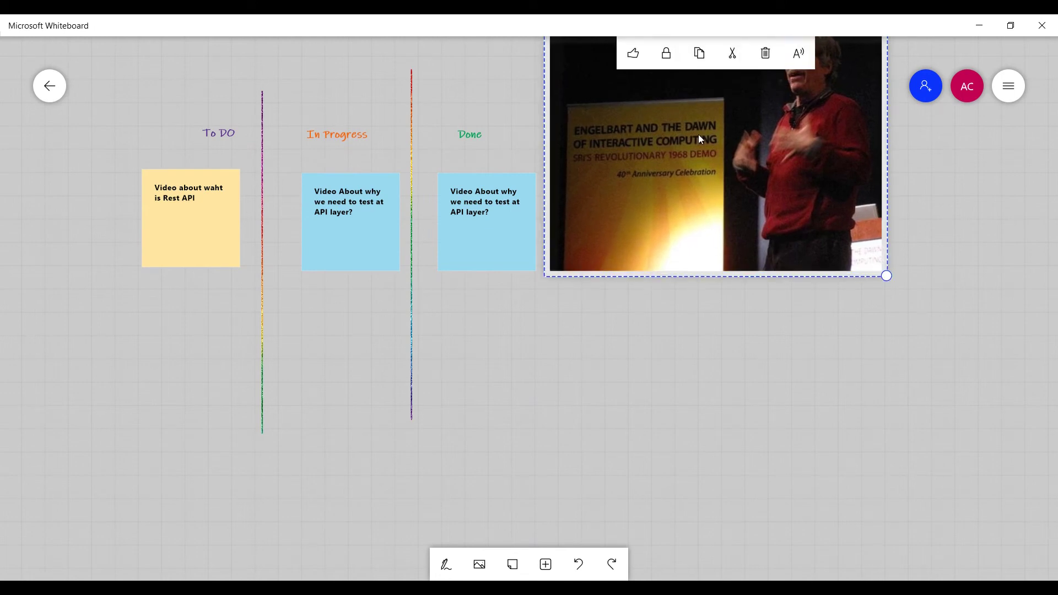
scroll(670, 68, up, 1)
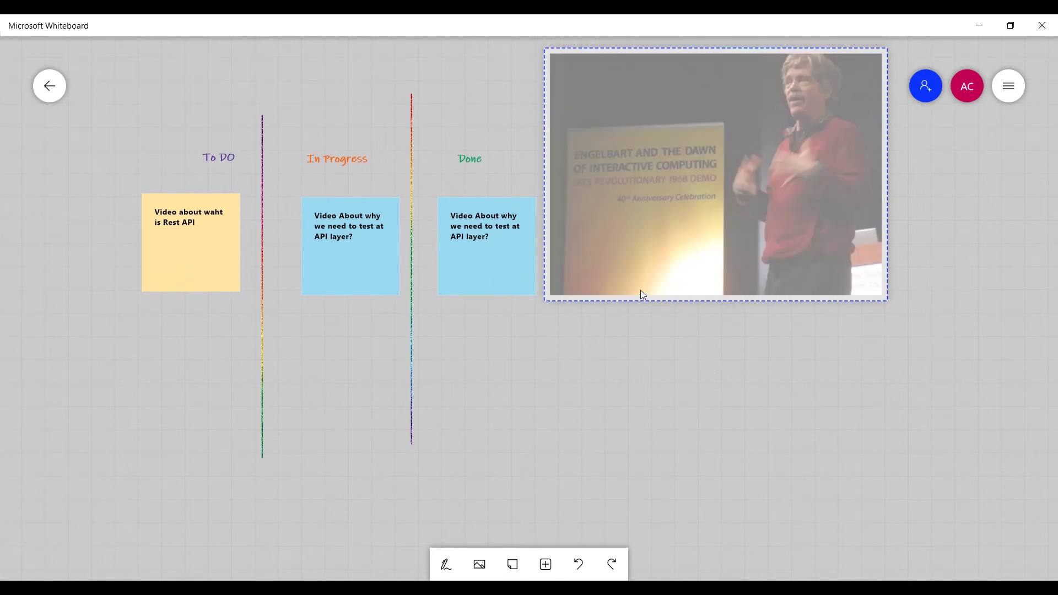
drag(640, 289, 668, 306)
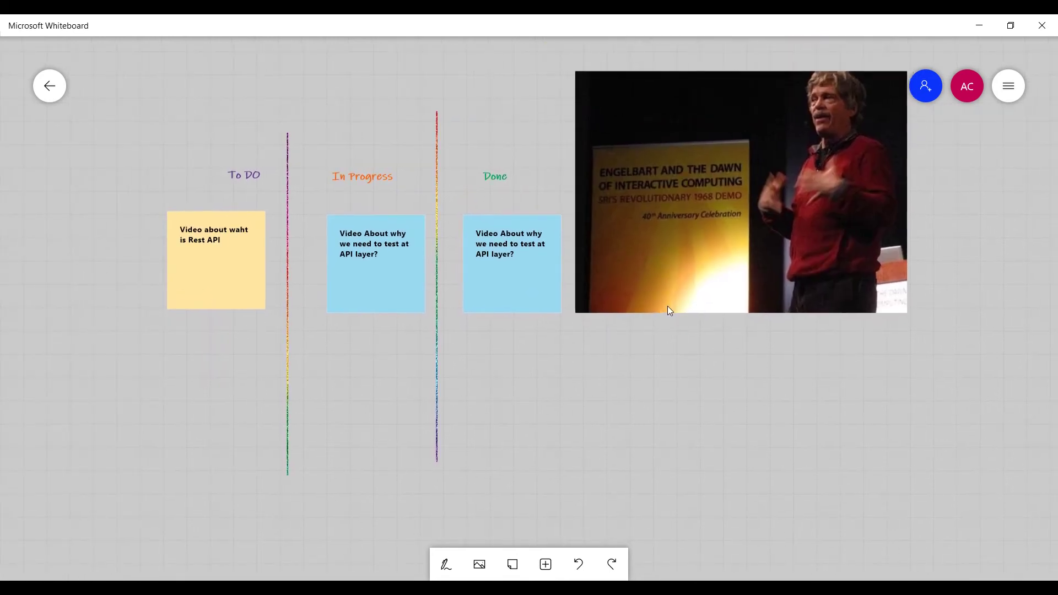
click(668, 307)
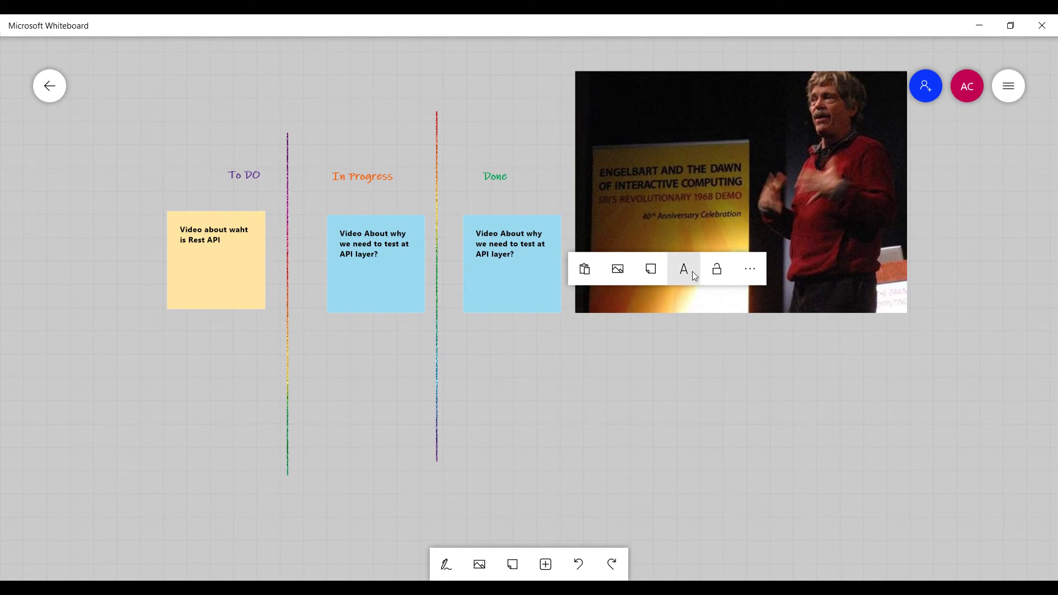
click(712, 263)
- Move the picture to the far side of the To DO column, lower than its yellow note
drag(695, 199, 782, 482)
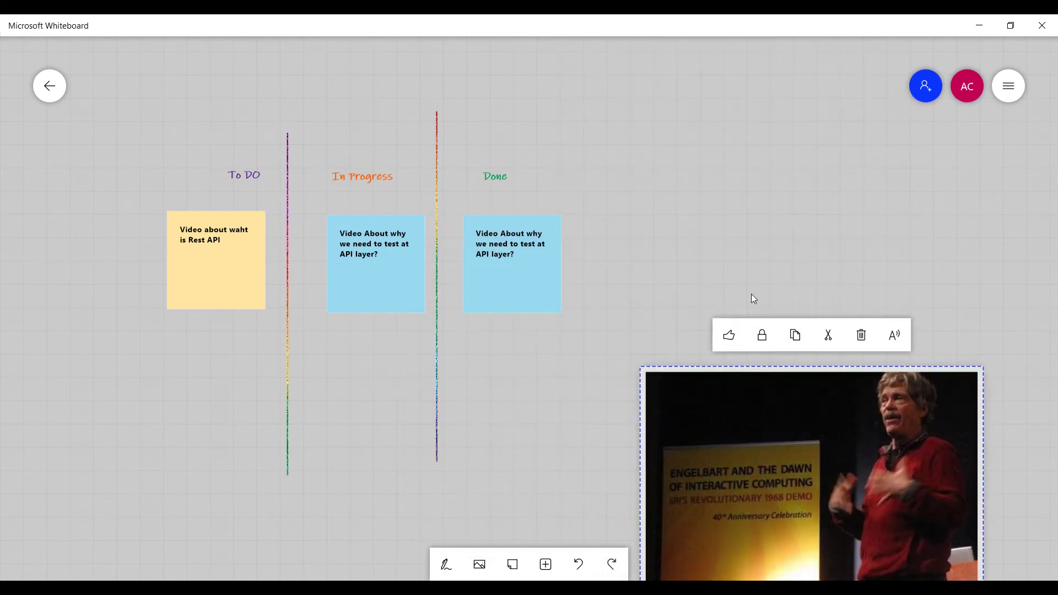
scroll(676, 187, down, 3)
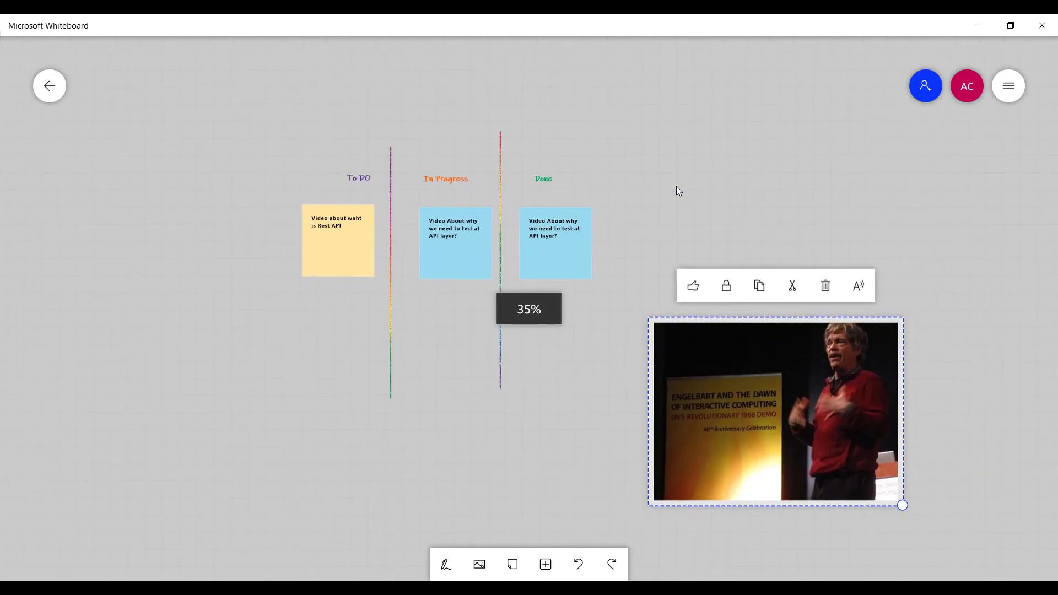
drag(770, 393, 118, 379)
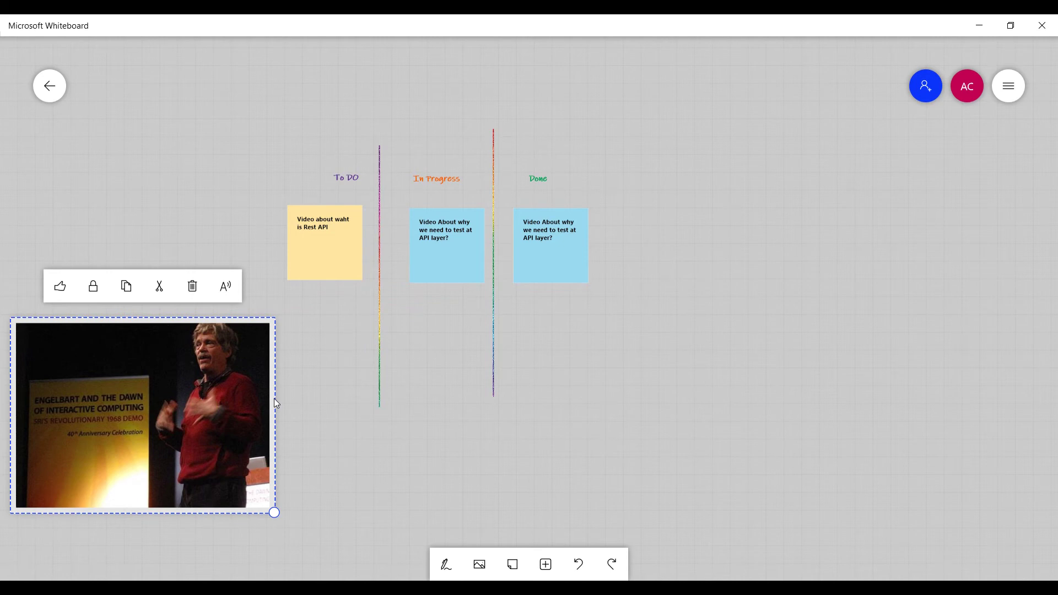
- Start a PDF insertion and choose Sample PDF.pdf from the Youtube folder
click(545, 565)
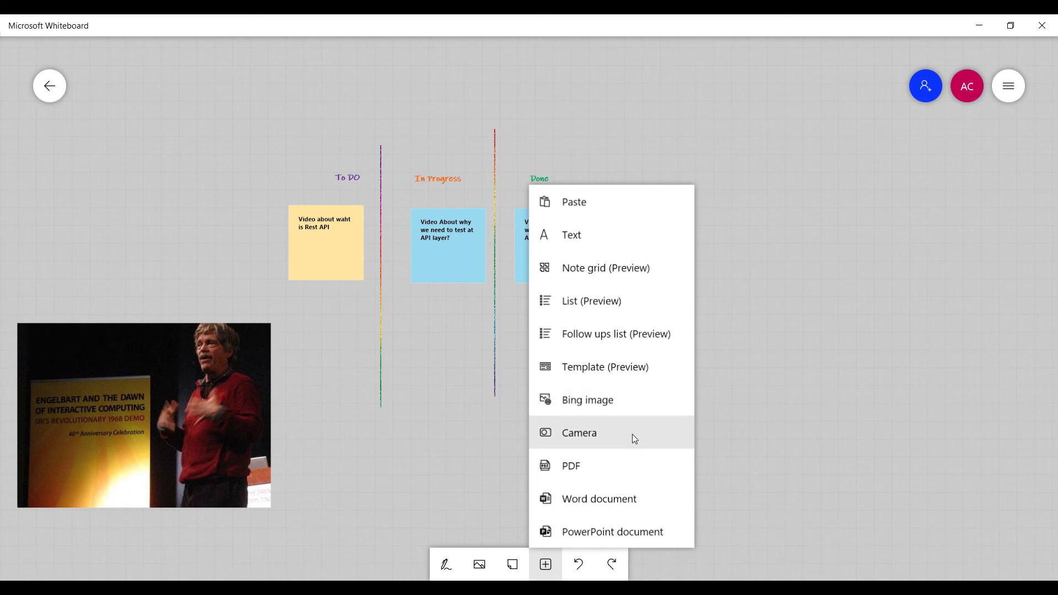
click(610, 466)
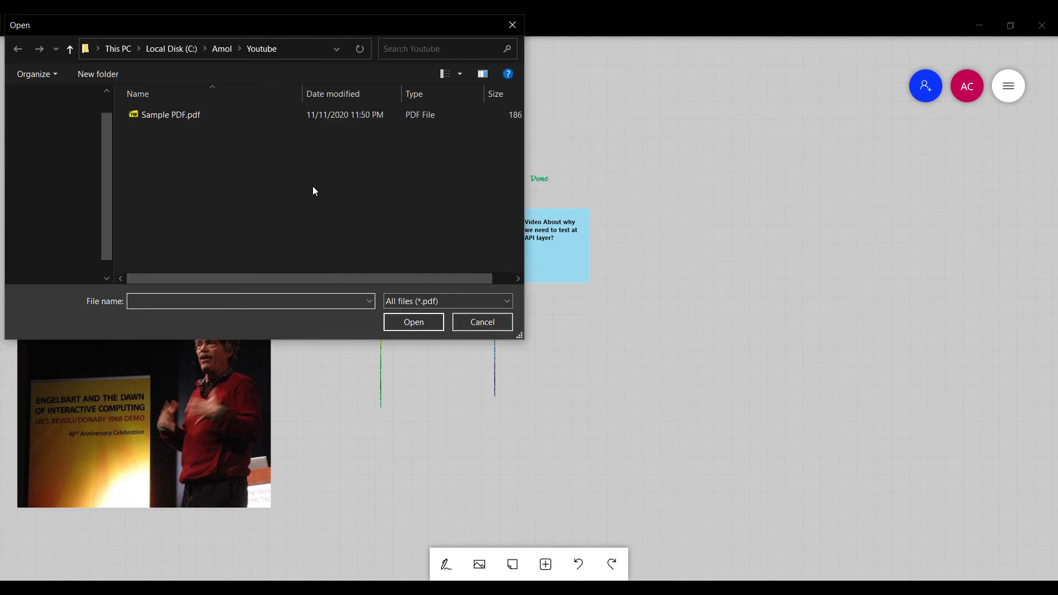
click(203, 115)
double_click(203, 114)
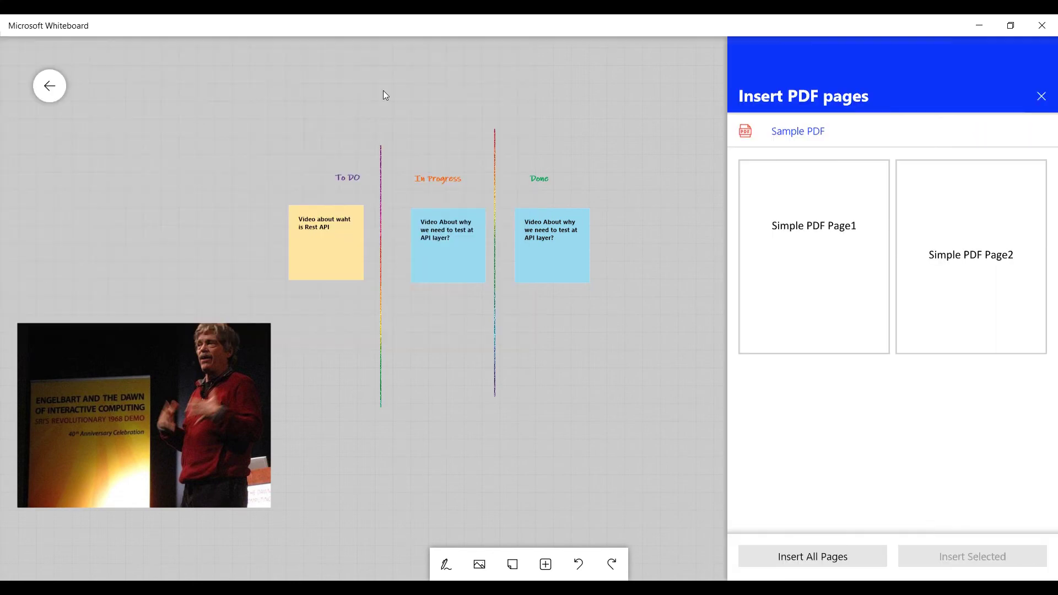